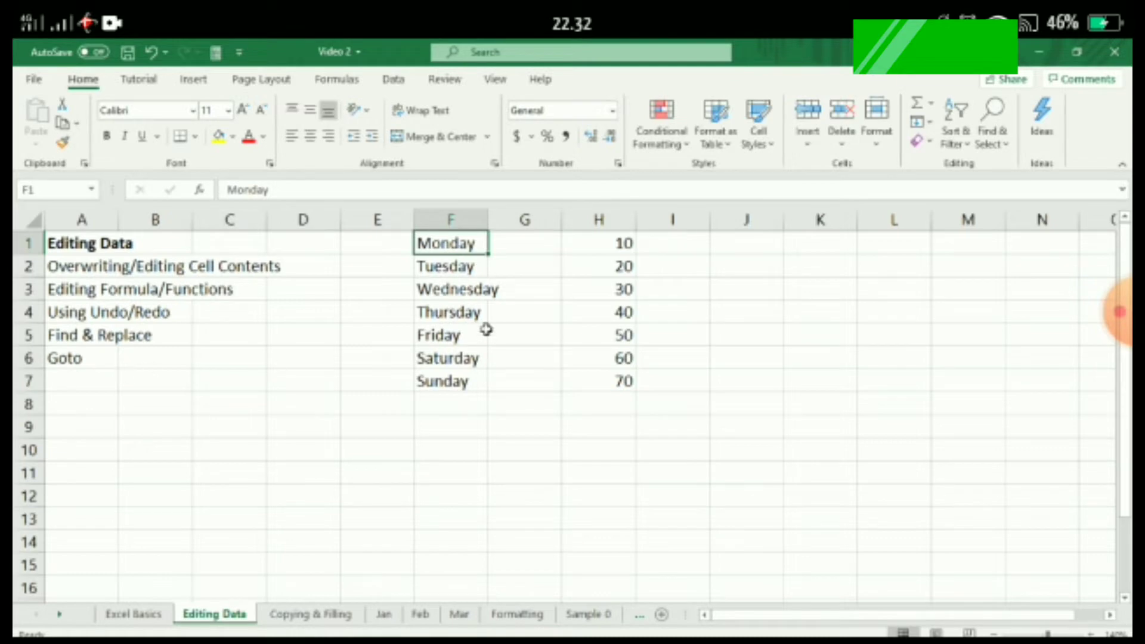
- Step through the weekday entries in cells F1 to F7 and return to F1
click(453, 270)
click(454, 242)
key(Down)
key(Down)
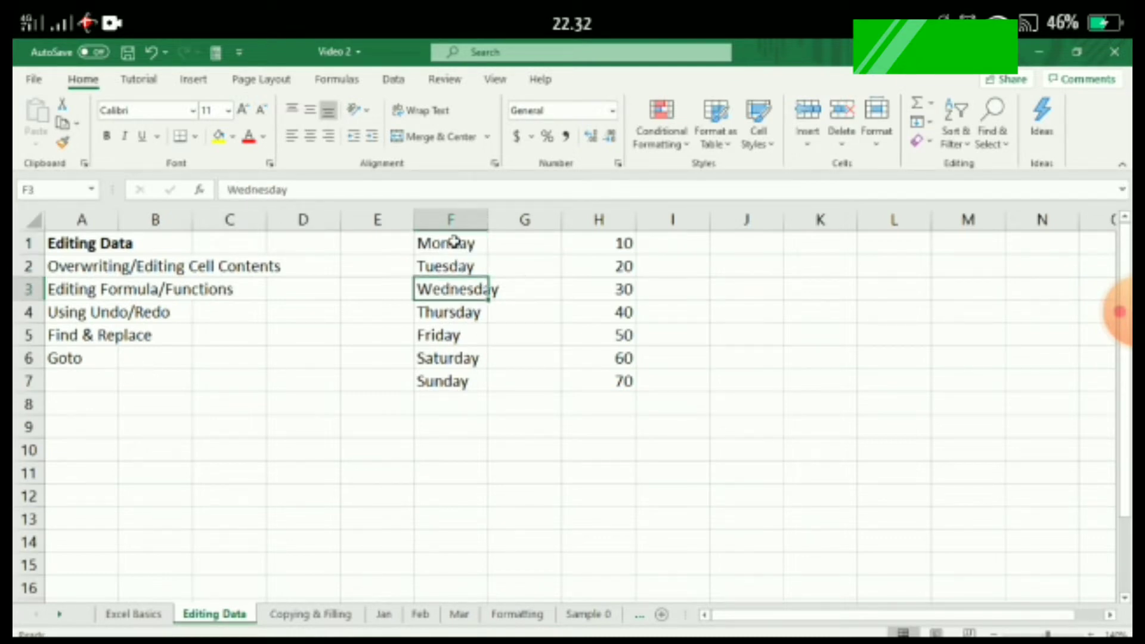
key(Down)
key(Down)
key(Down)
key(Down)
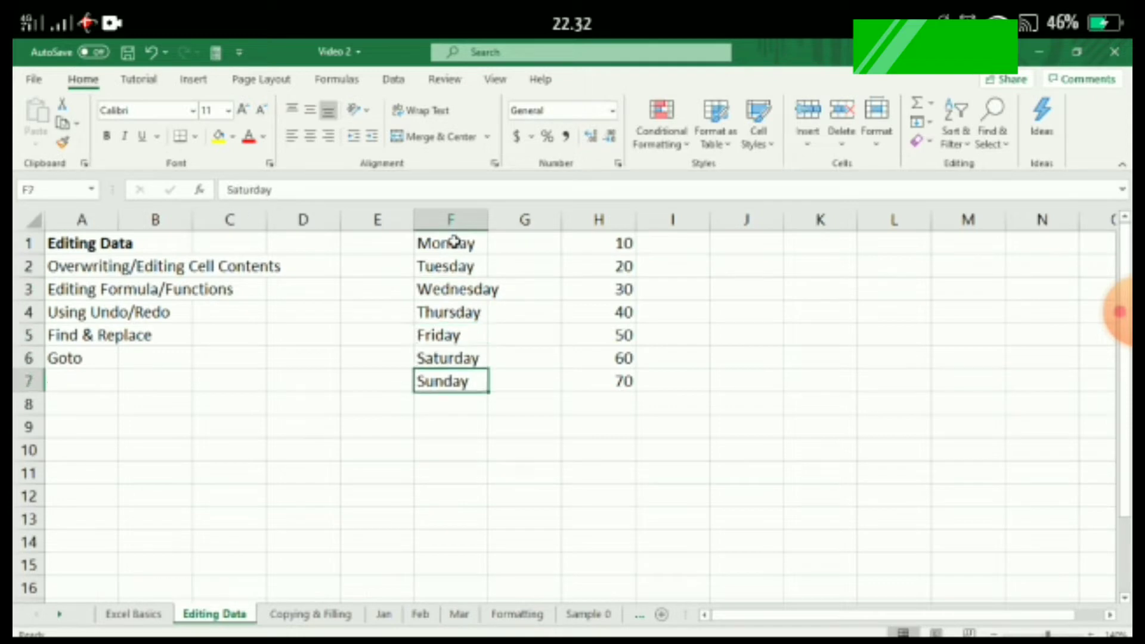
key(Up)
key(Up)
key(Up)
key(Up)
key(Up)
key(Up)
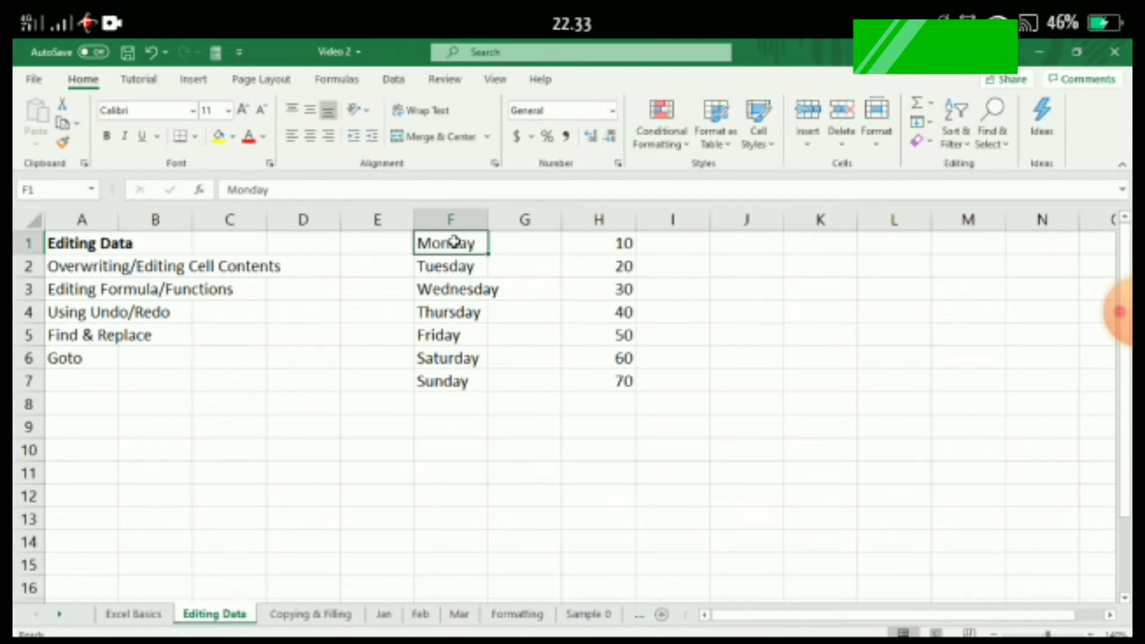
- Overwrite the contents of cell F1 with a person's first name
text(asdaj)
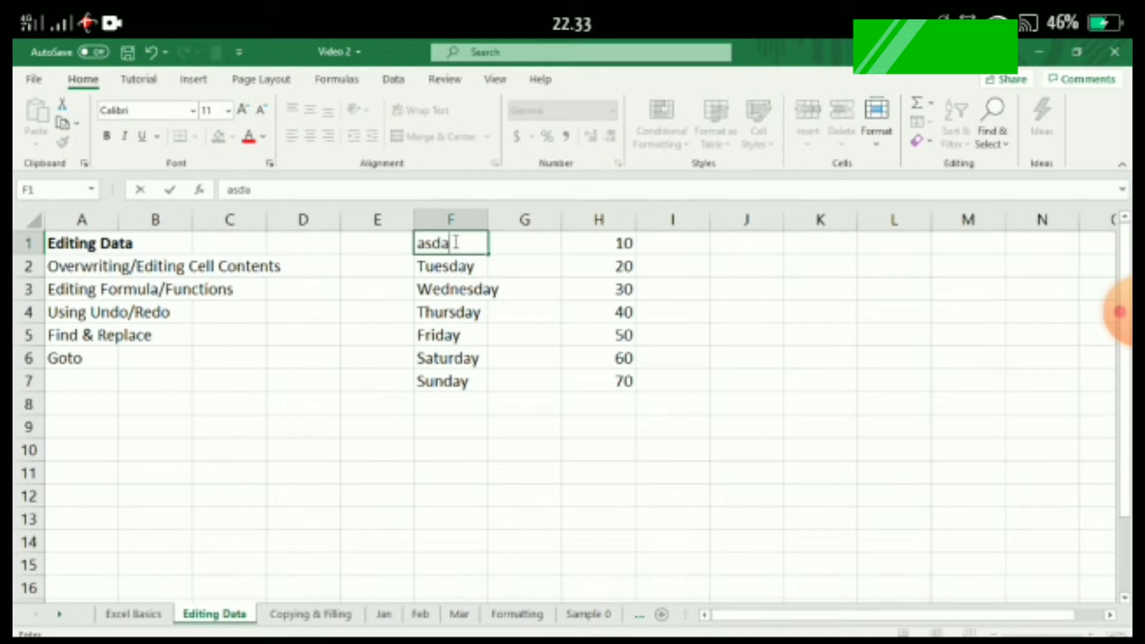
key(BackSpace)
key(BackSpace)
key(BackSpace)
key(BackSpace)
key(BackSpace)
text(Adilla)
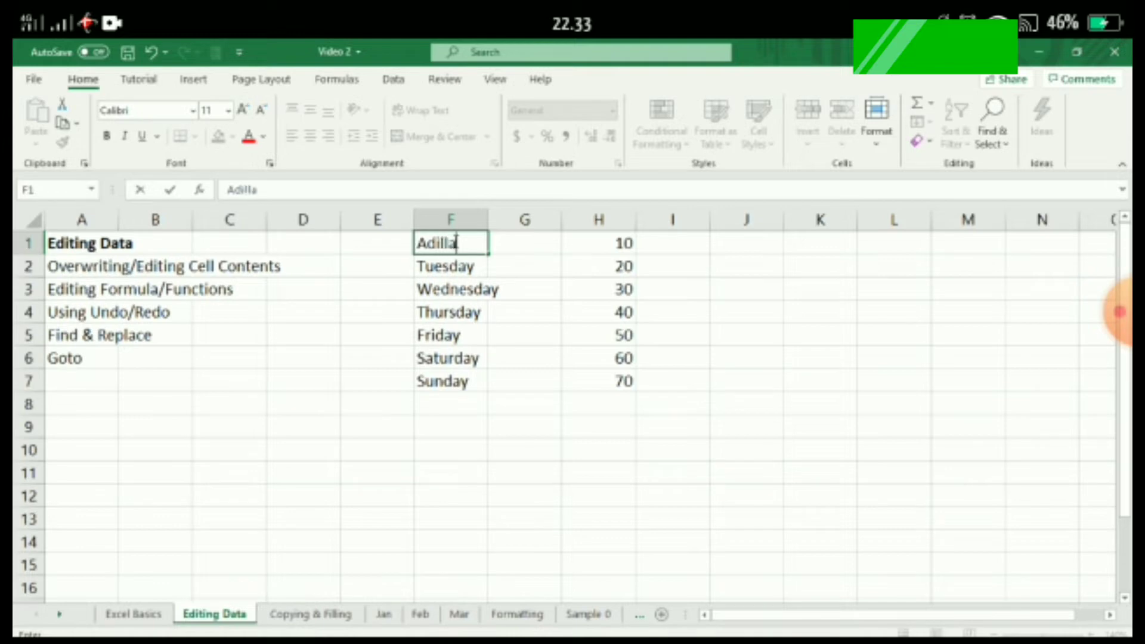
key(Return)
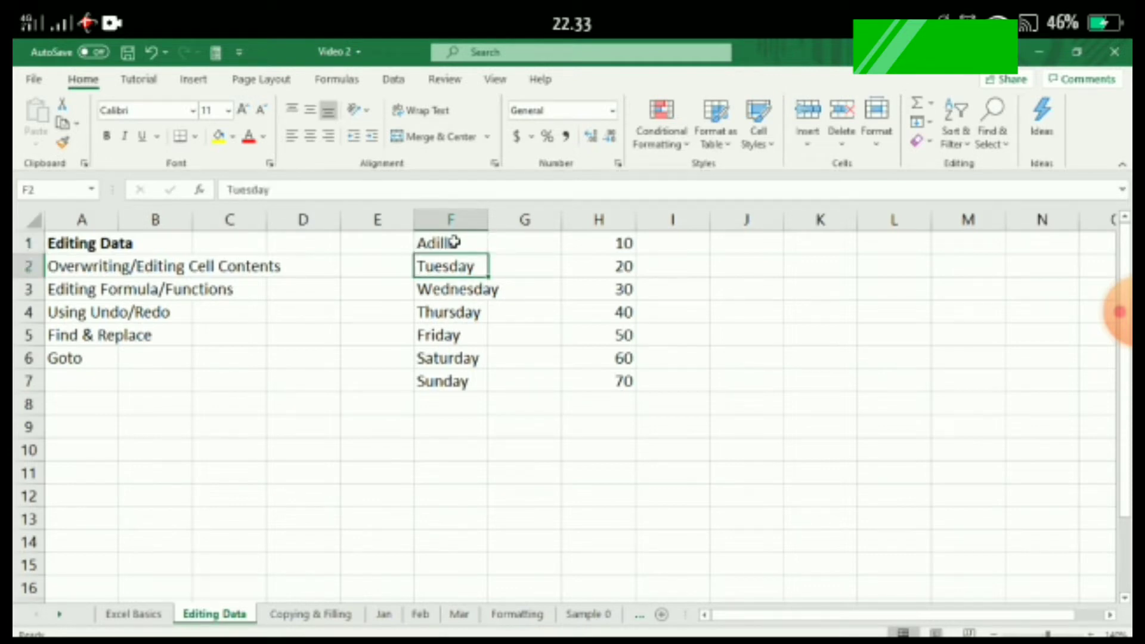
- Find all cells containing "a" within the weekday range F2:F7
key(shift+Down)
key(shift+Down)
key(shift+Down)
key(shift+Down)
key(shift+Down)
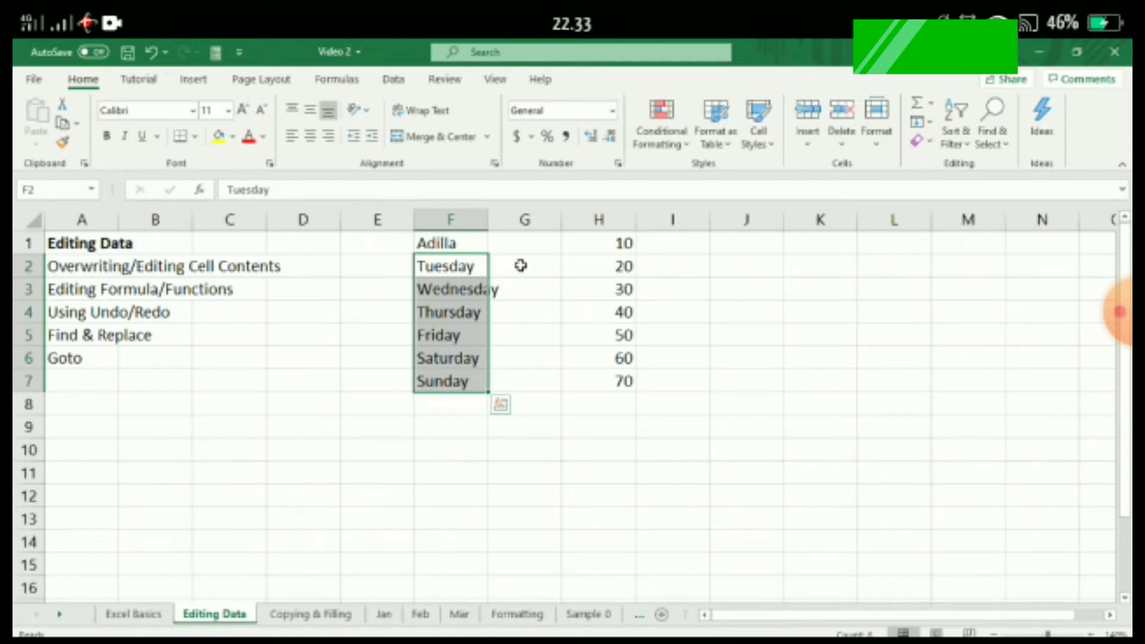
key(ctrl+f)
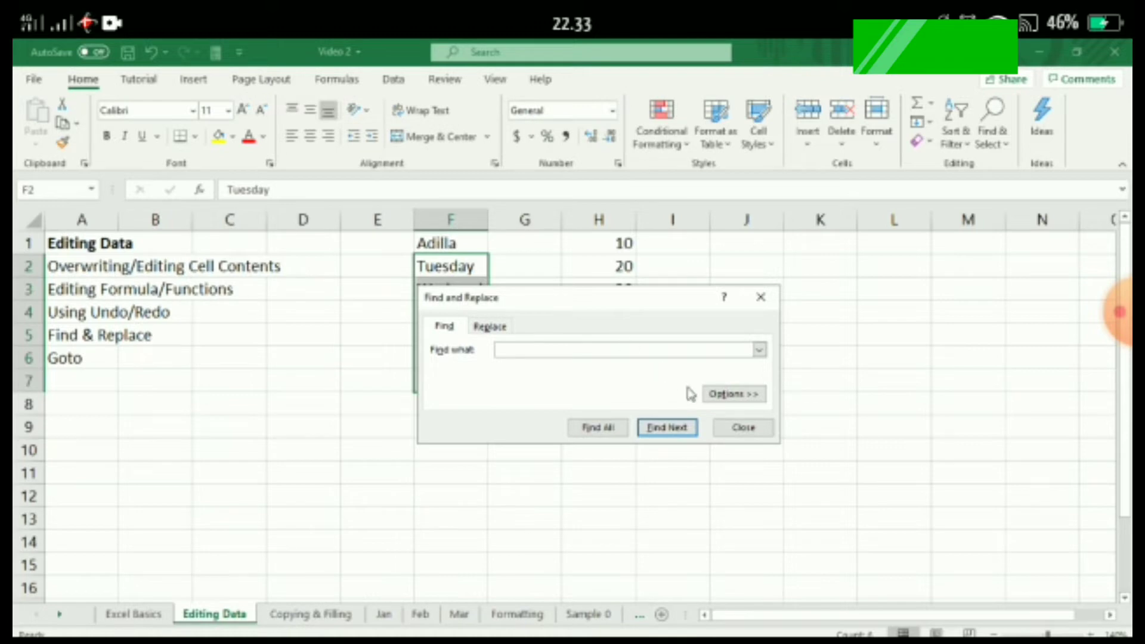
click(992, 143)
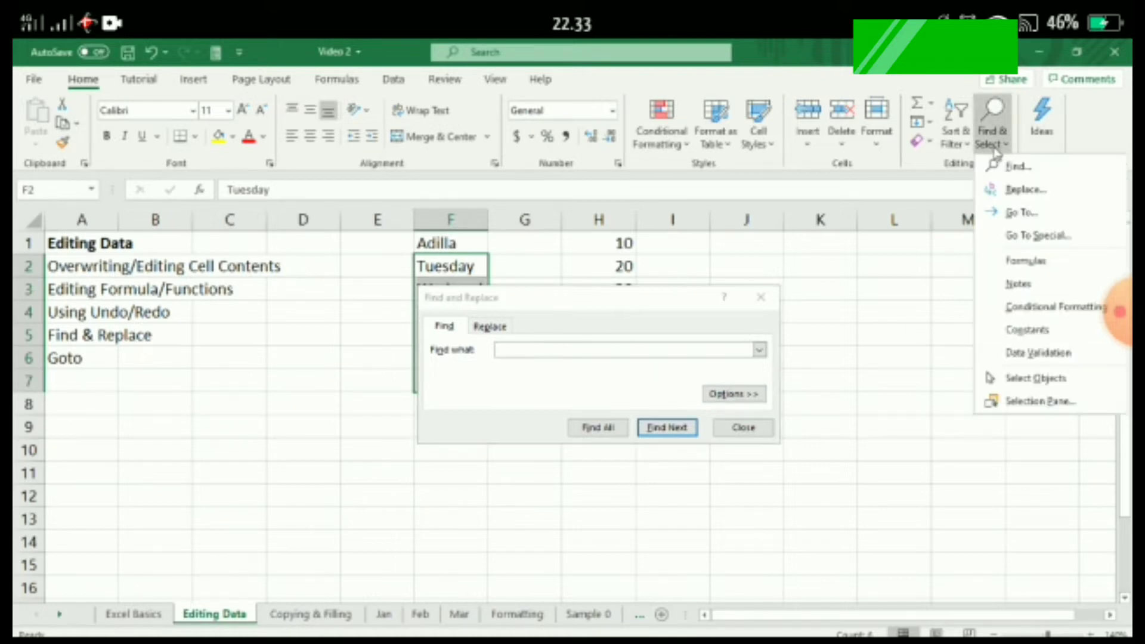
click(1049, 171)
drag(624, 298, 714, 336)
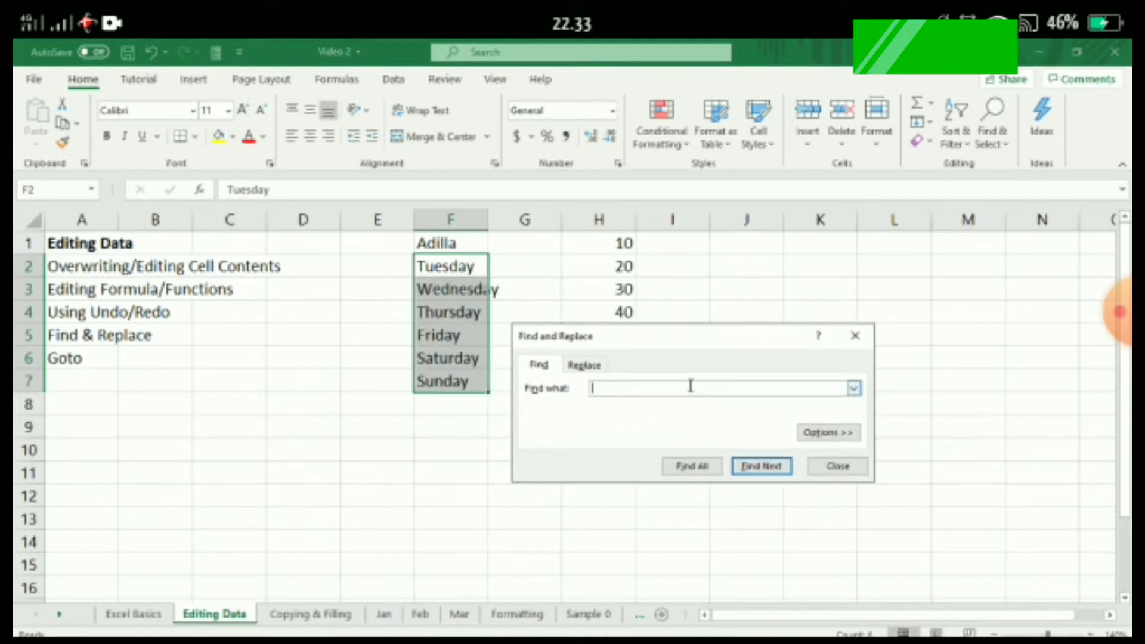
text(a)
click(711, 468)
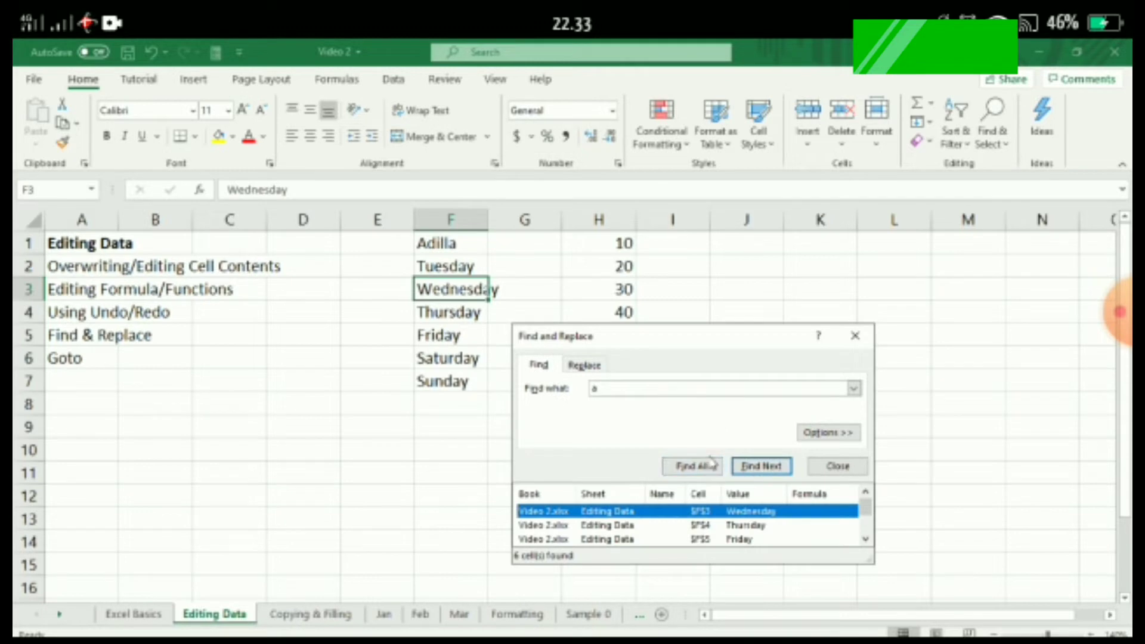
- Step through the listed matches from F3 to F7 and back, and close the search after repeating it
key(Down)
key(Down)
key(Down)
key(Down)
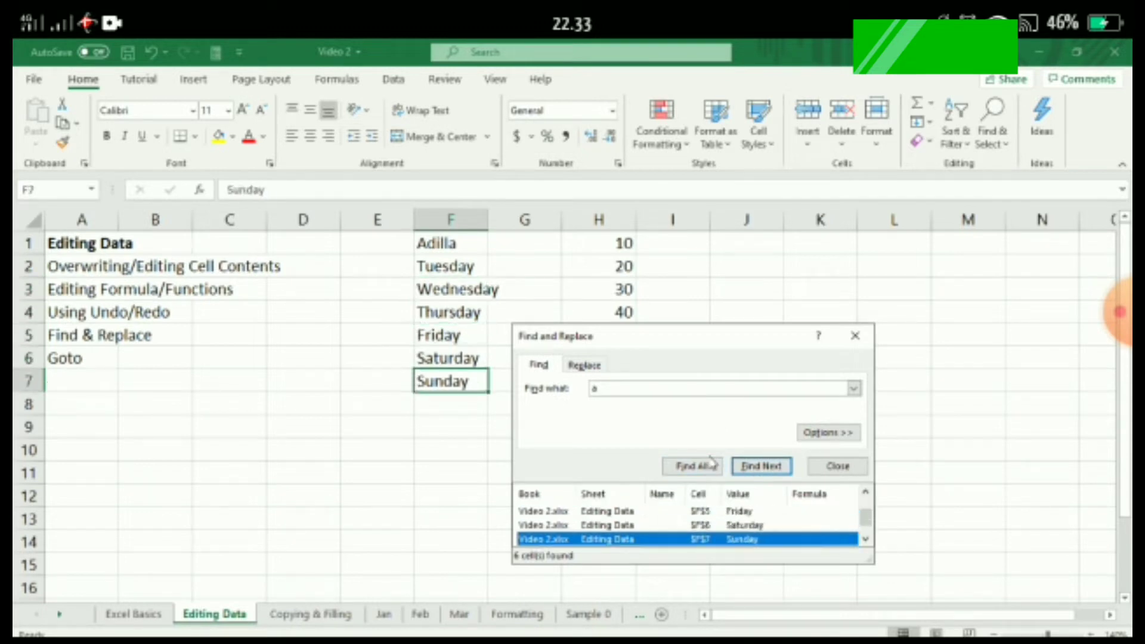
key(Up)
key(Up)
key(Up)
key(Up)
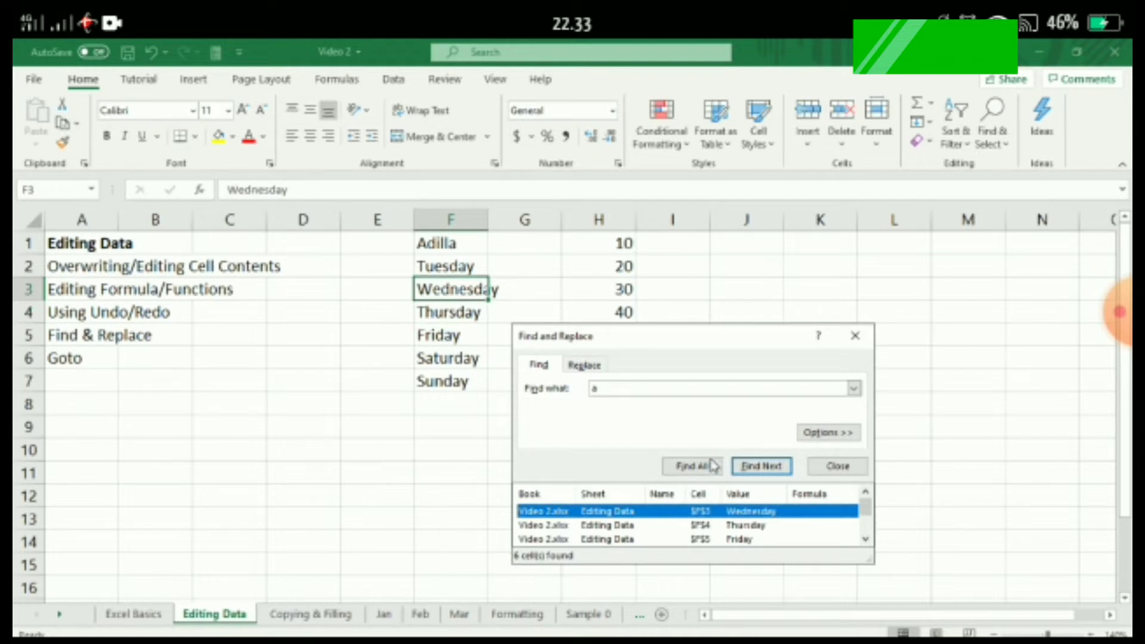
click(709, 470)
click(835, 467)
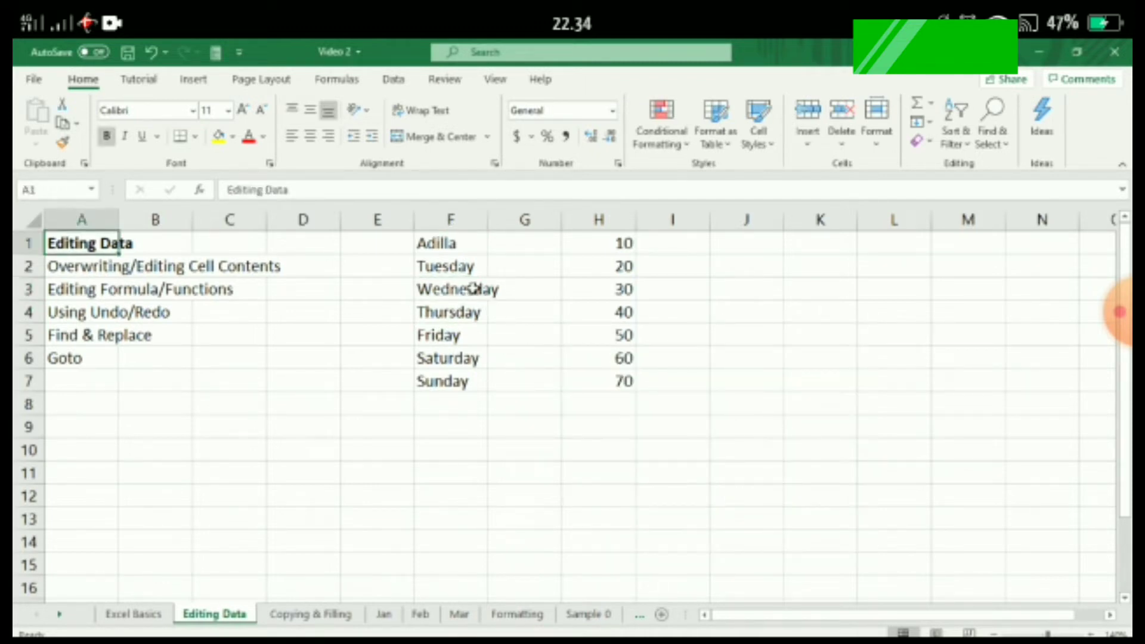
- Search the weekday range F2:F7 again for "a", going through the first two matches one at a time
click(459, 273)
shift+click(469, 383)
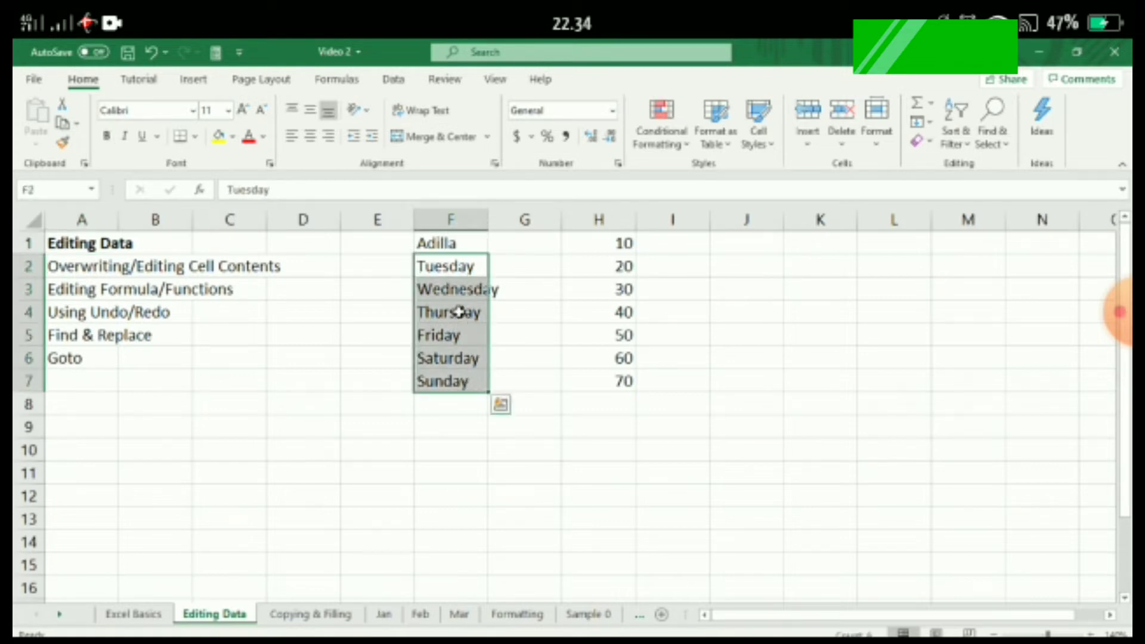
key(ctrl+f)
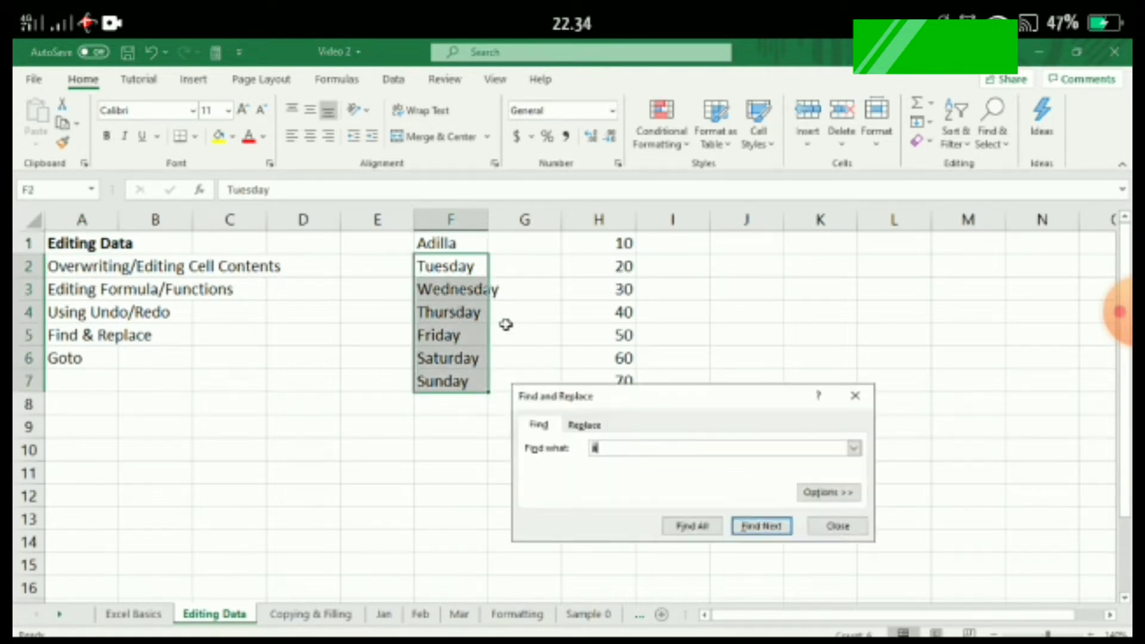
drag(660, 400, 671, 381)
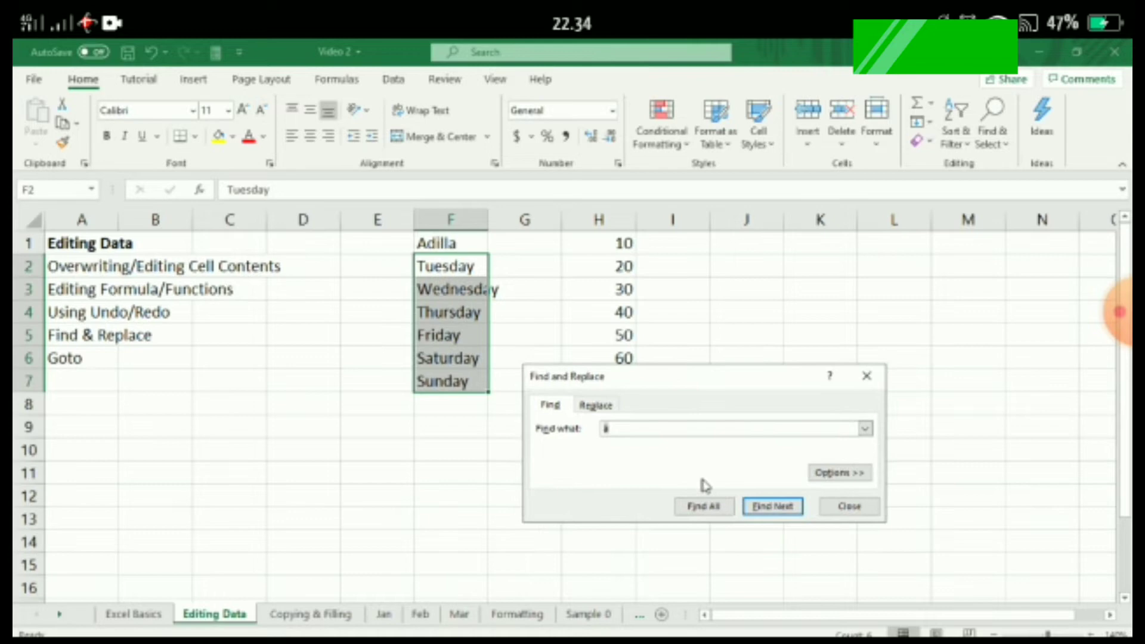
click(770, 510)
click(769, 512)
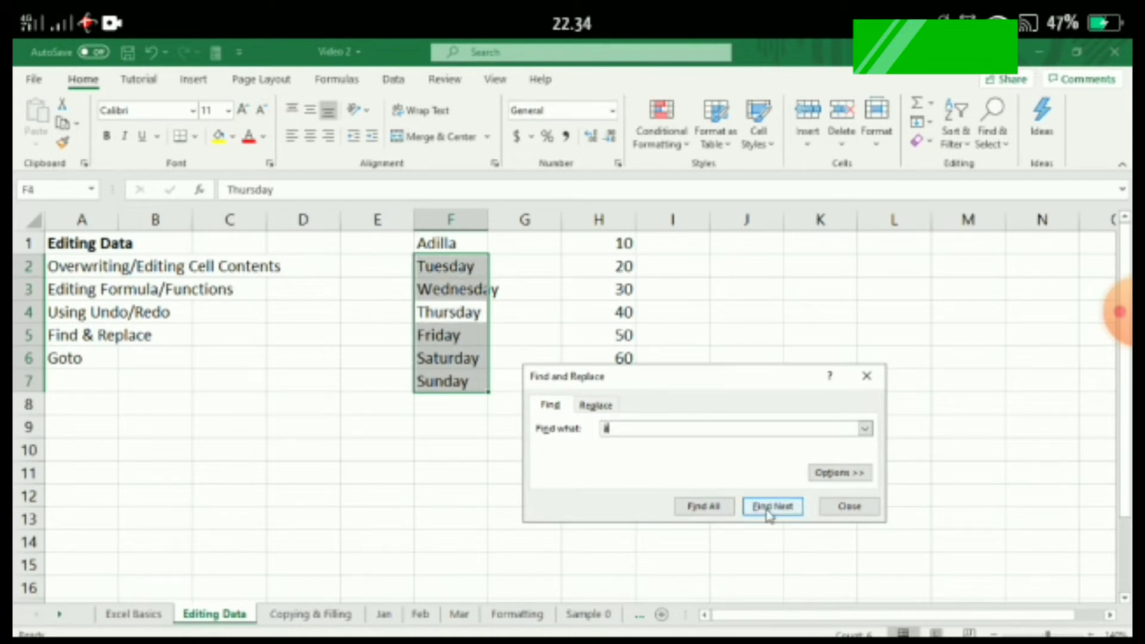
- Replace every "a" with "k" in the weekday range F2:F7 and close the Find and Replace dialog
click(599, 405)
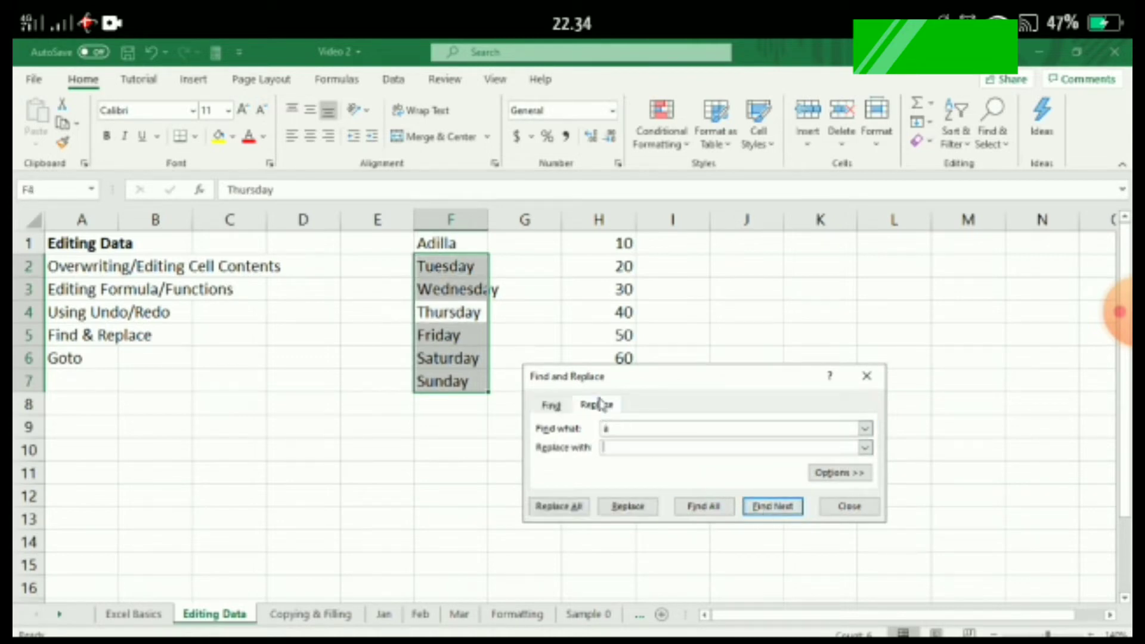
click(646, 448)
text(k)
click(582, 506)
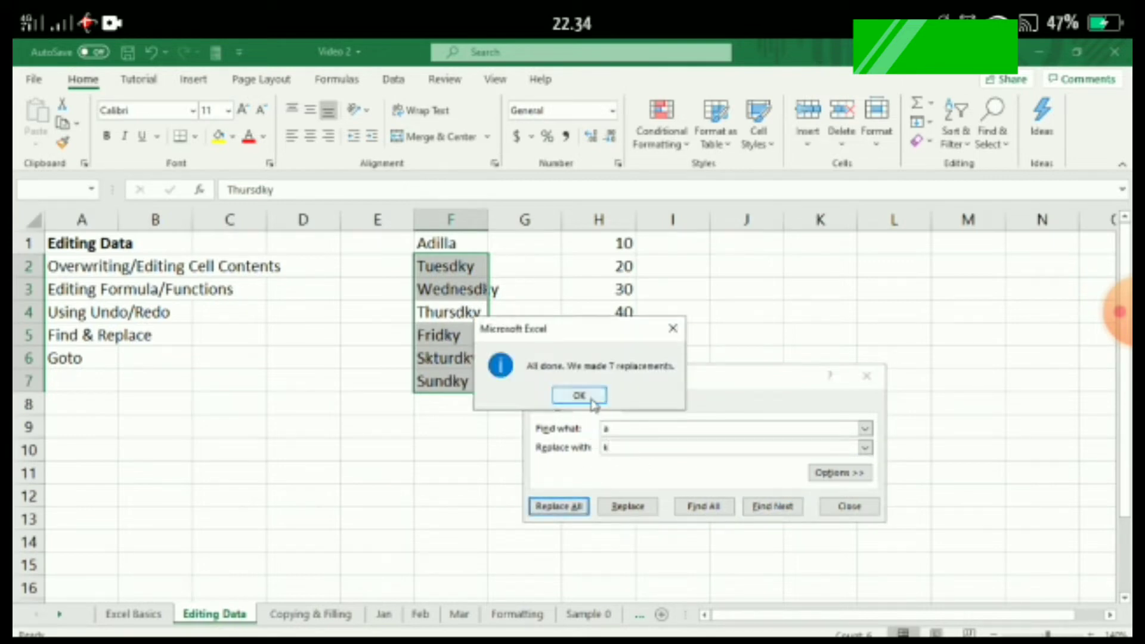
click(592, 402)
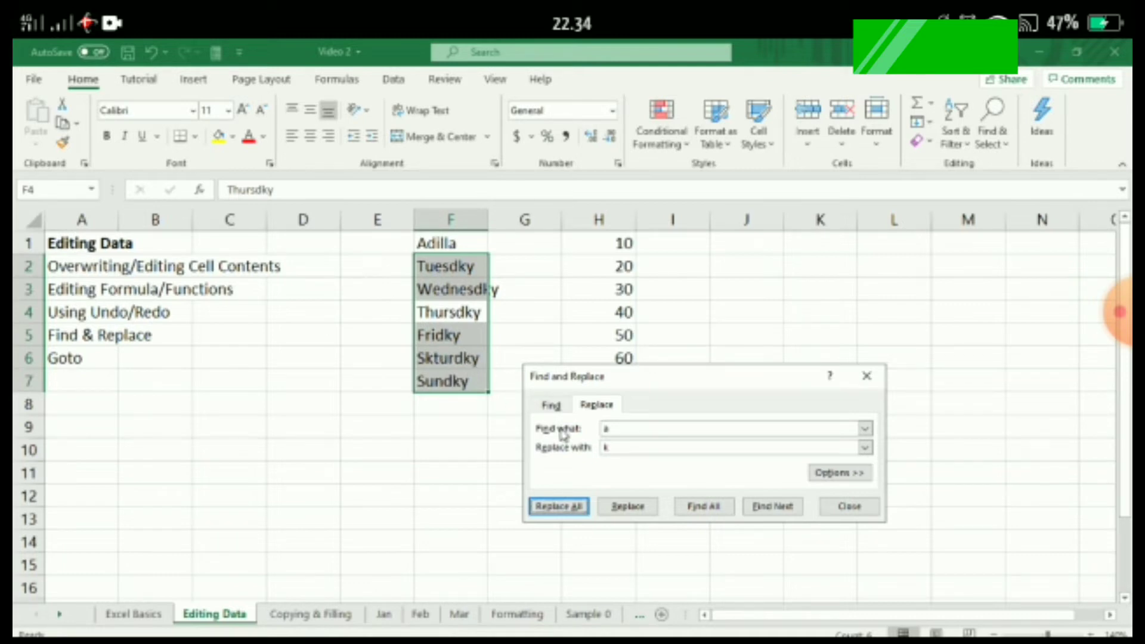
click(847, 506)
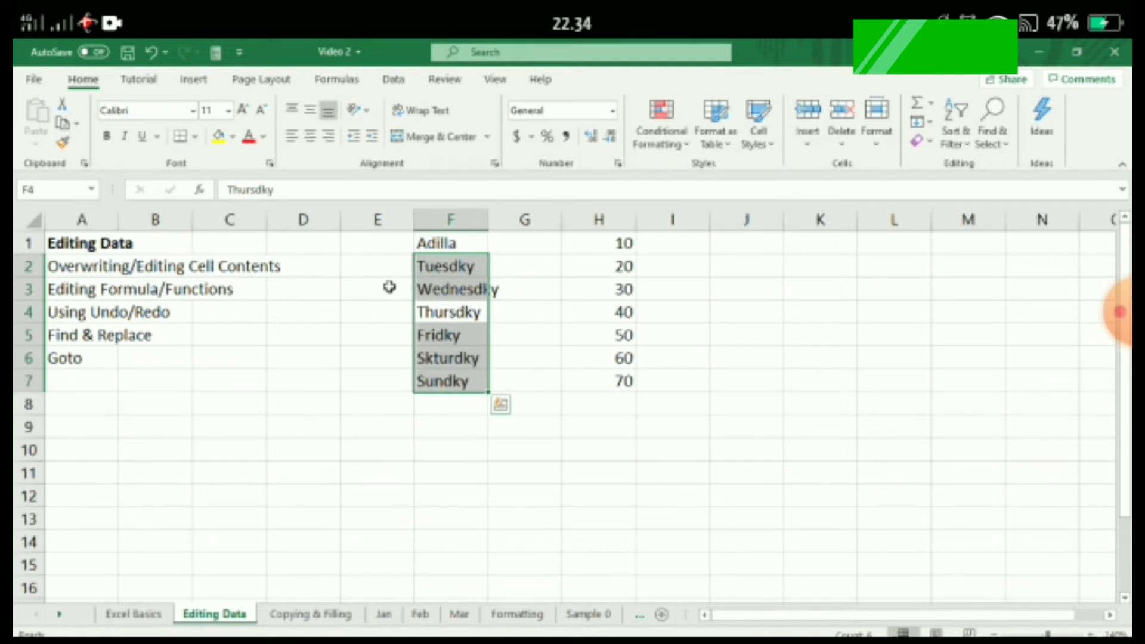
drag(388, 288, 451, 381)
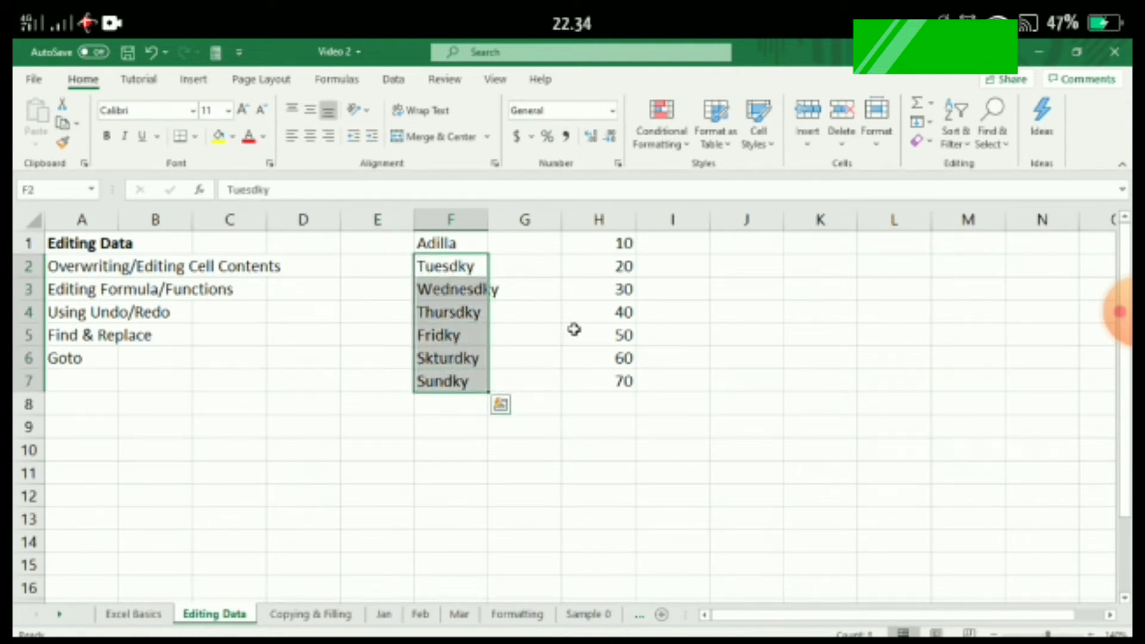
key(ctrl+f)
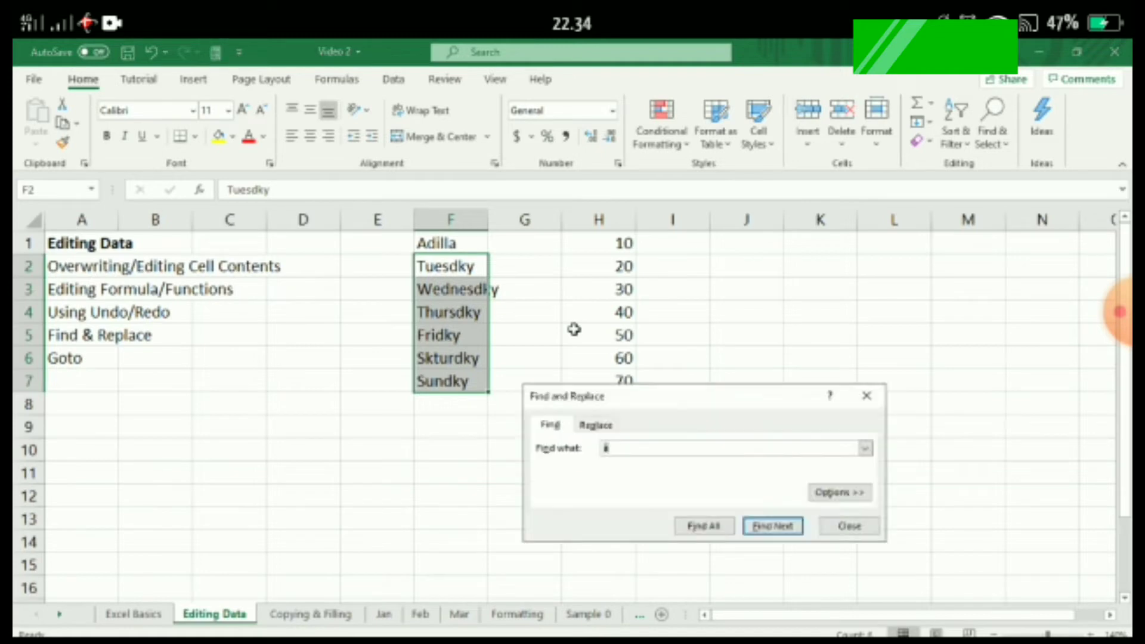
click(852, 526)
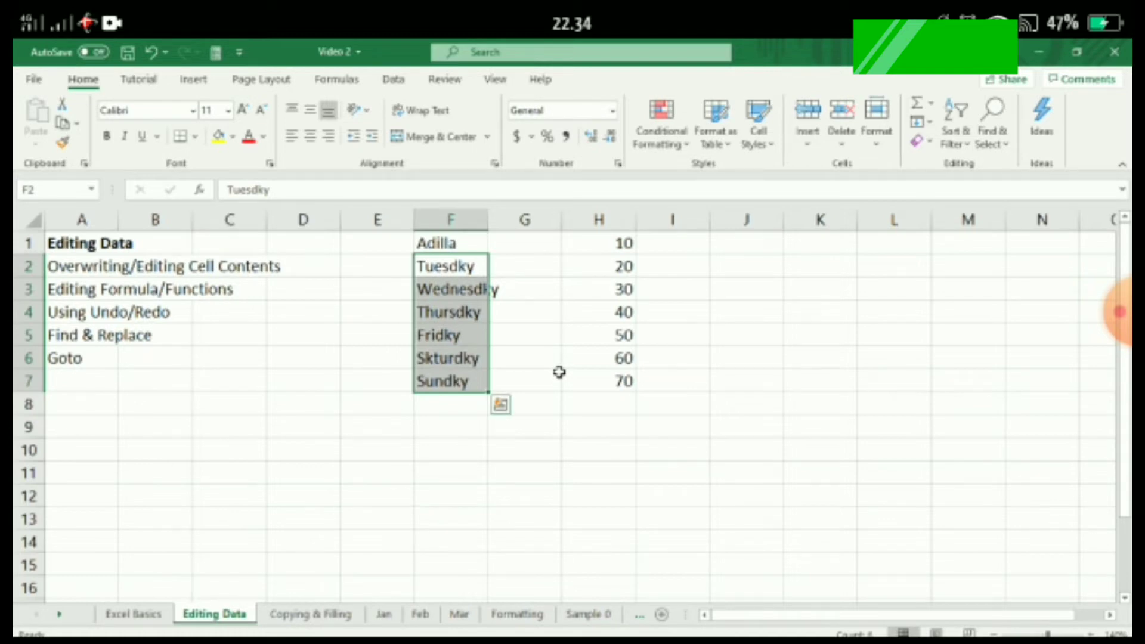
click(559, 372)
click(460, 357)
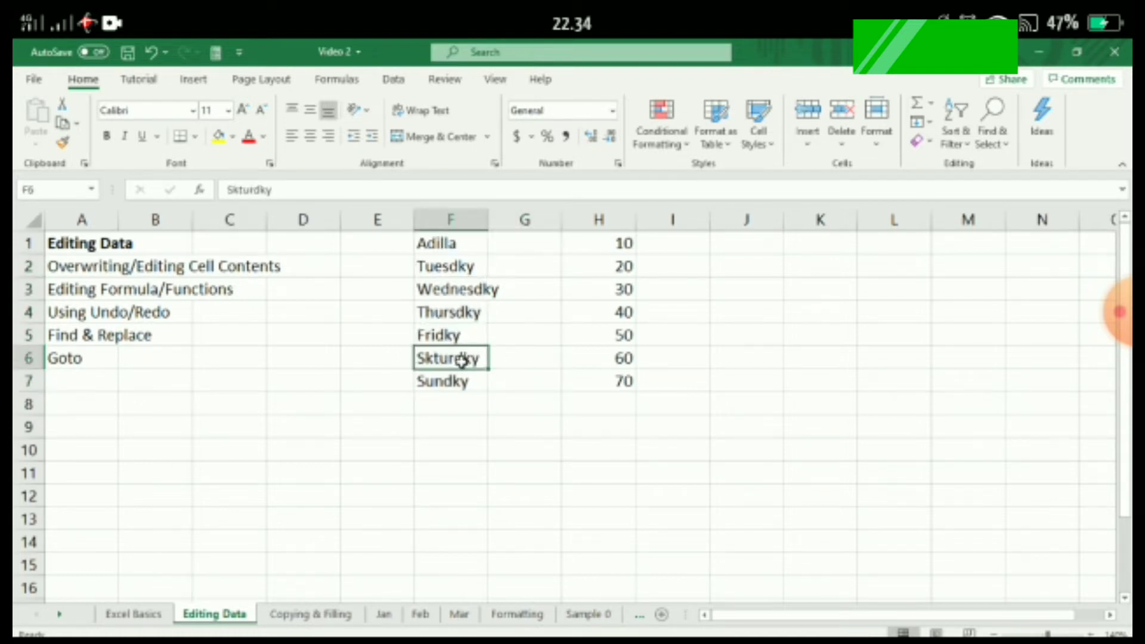
click(461, 376)
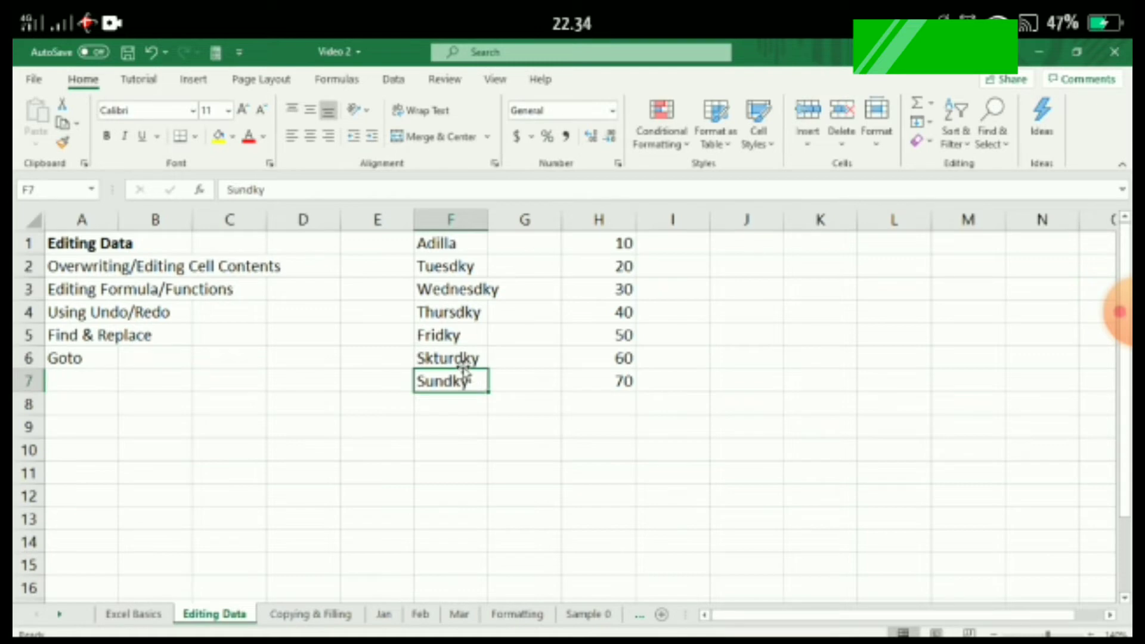
key(Up)
key(Up)
- Undo the replacement in F2:F7, redo it, and undo it again
key(ctrl+z)
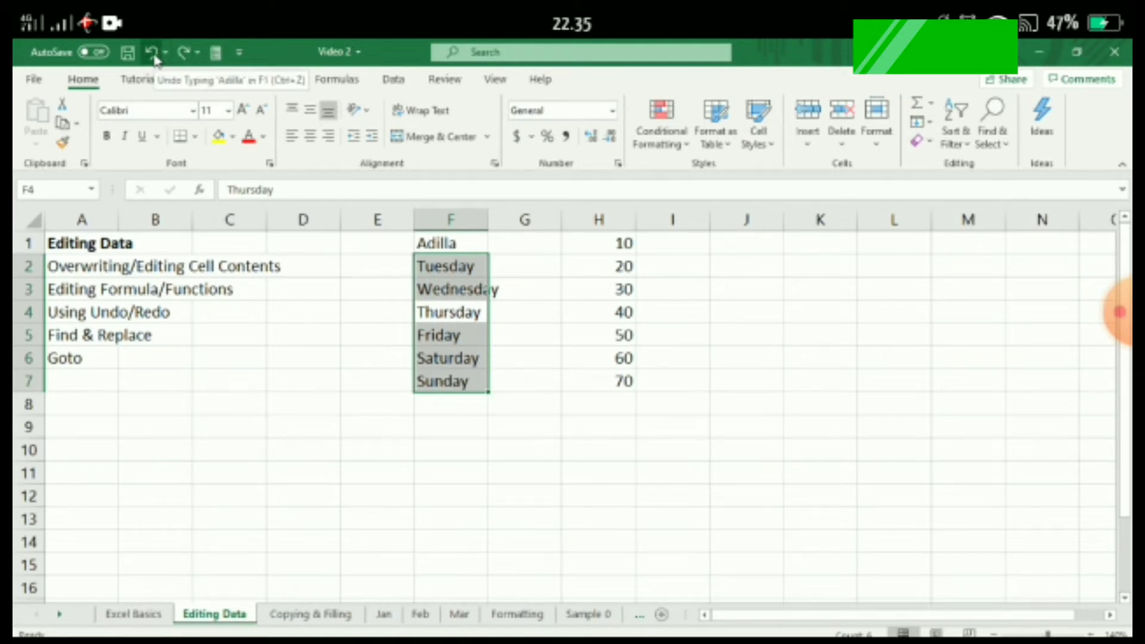
click(182, 53)
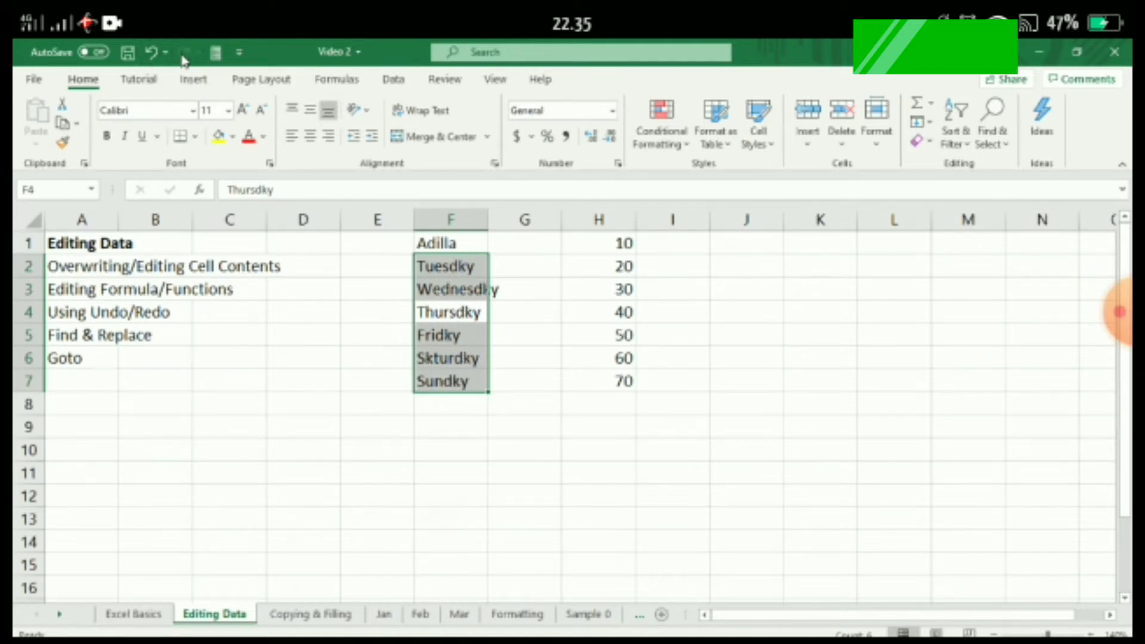
click(153, 54)
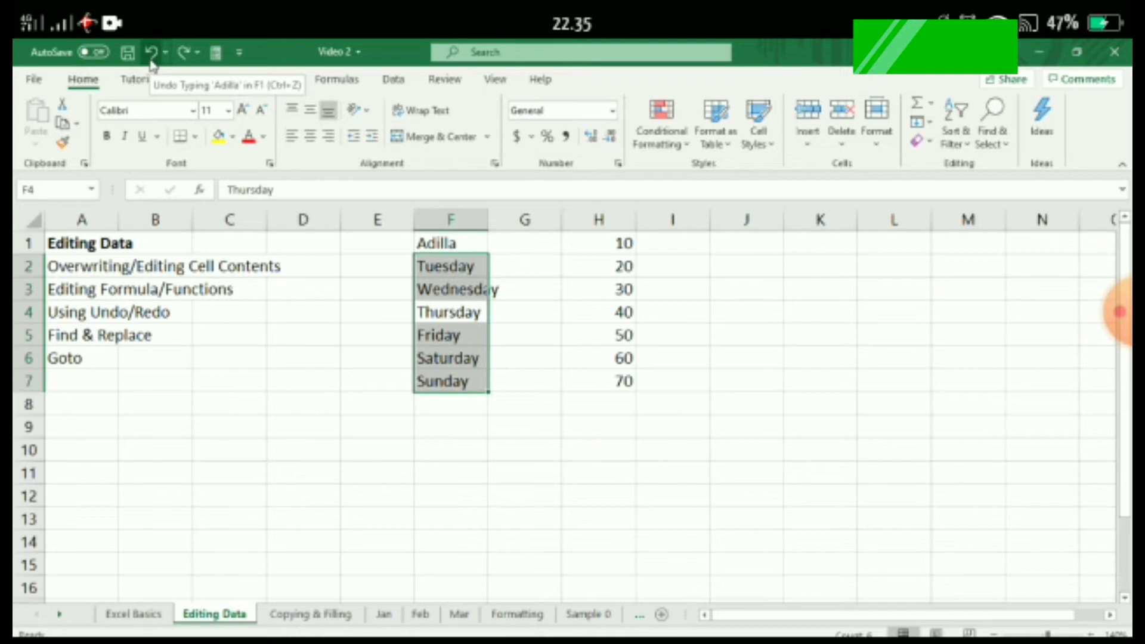
click(455, 421)
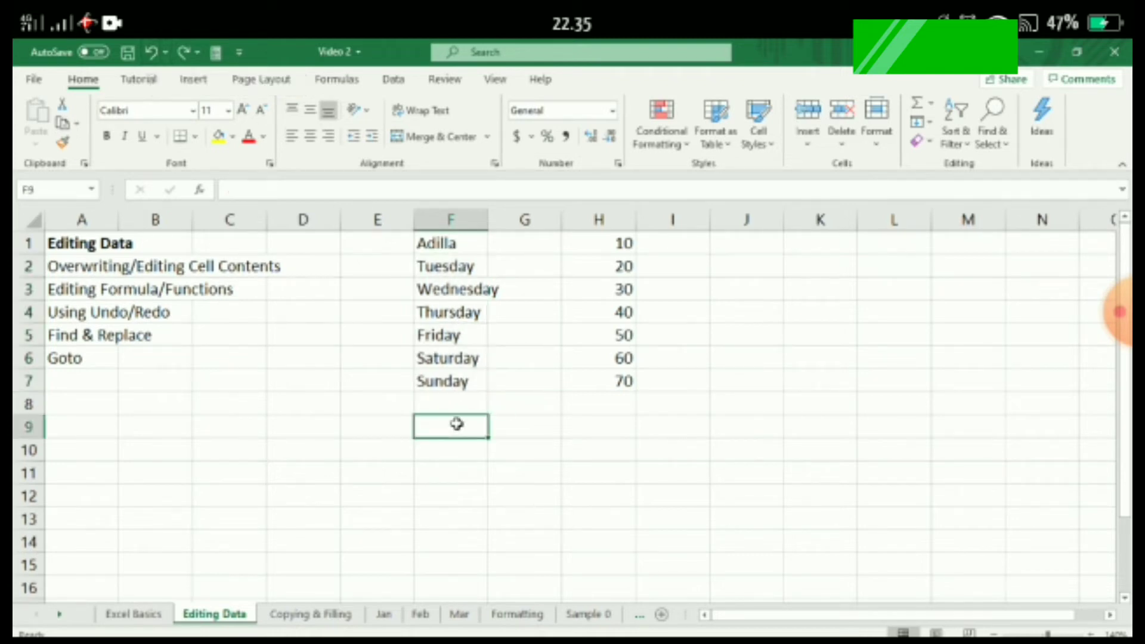
click(455, 379)
click(457, 359)
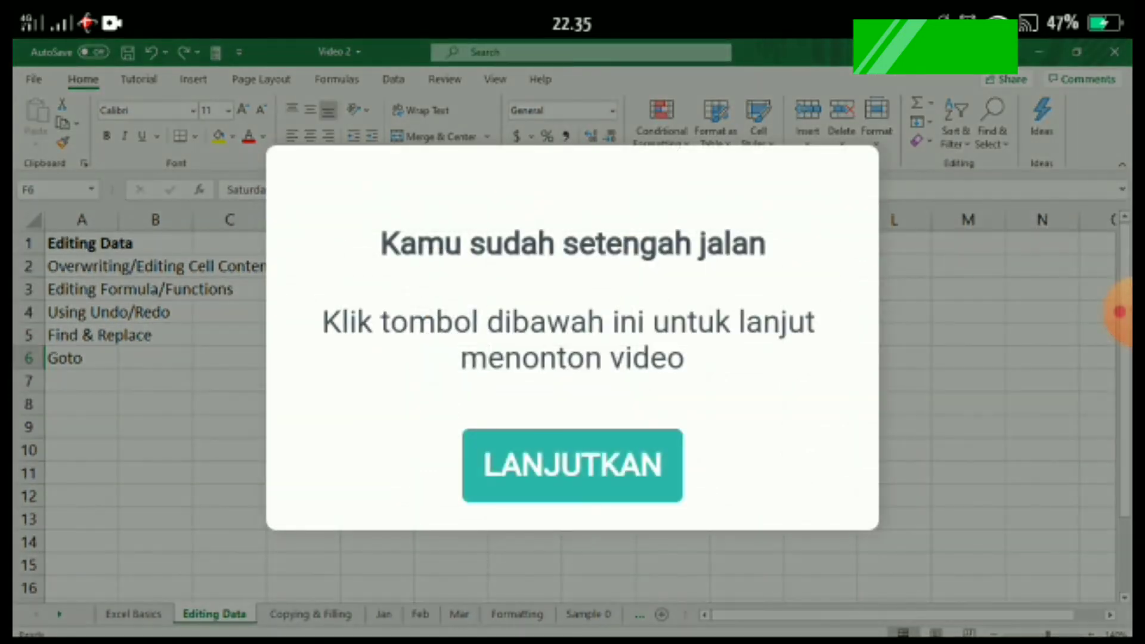
click(572, 465)
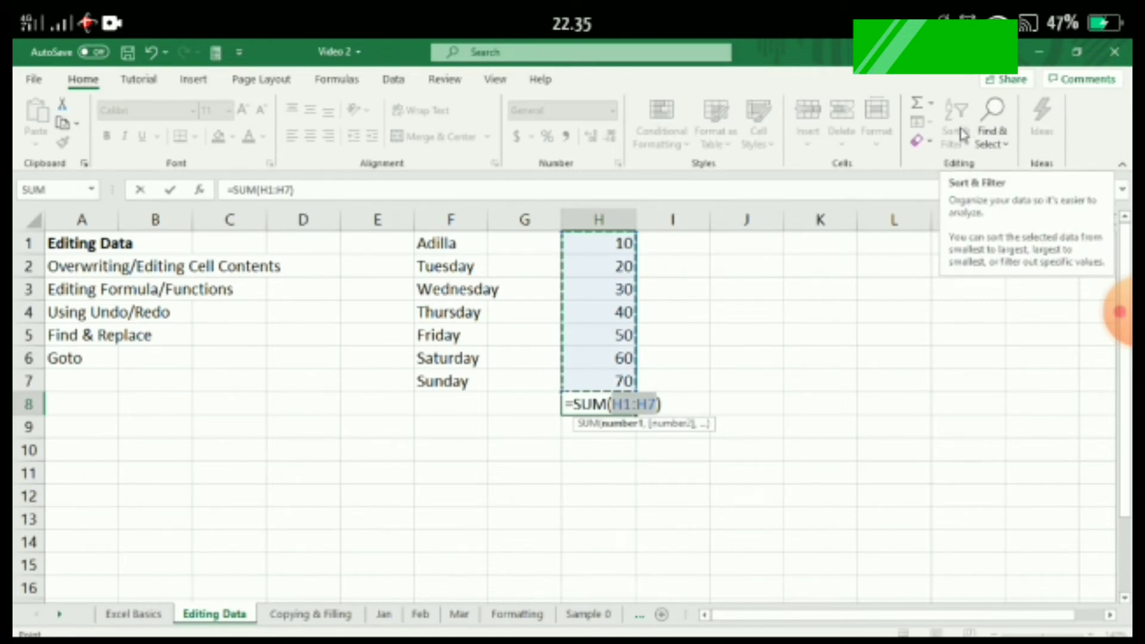
- Check which functions AutoSum offers for the H1:H7 formula in cell H8
click(931, 103)
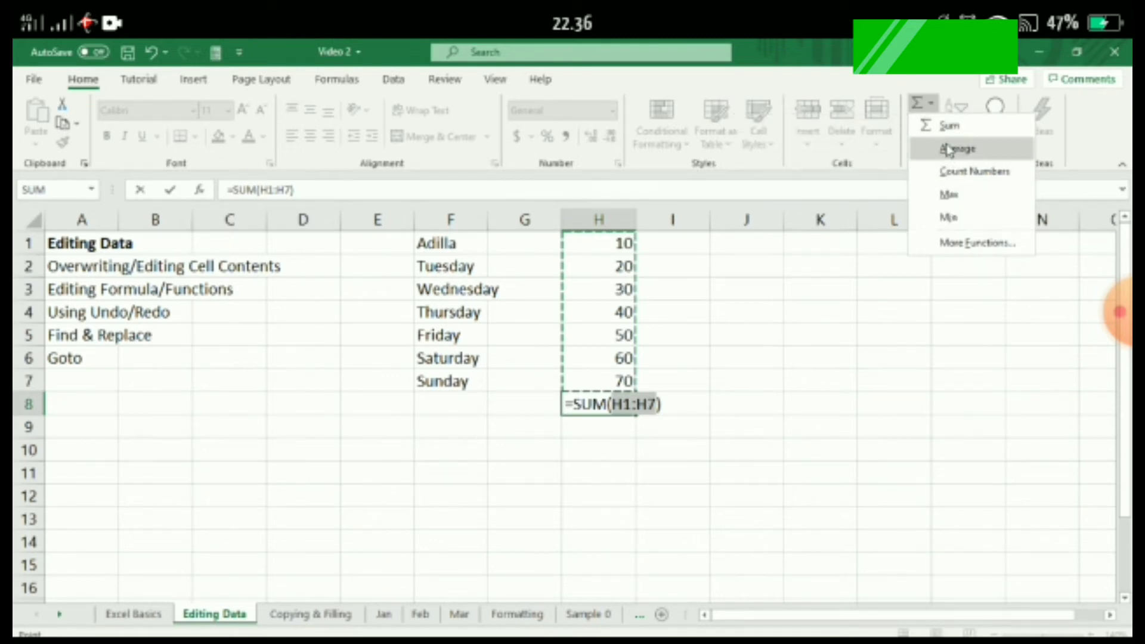
click(932, 110)
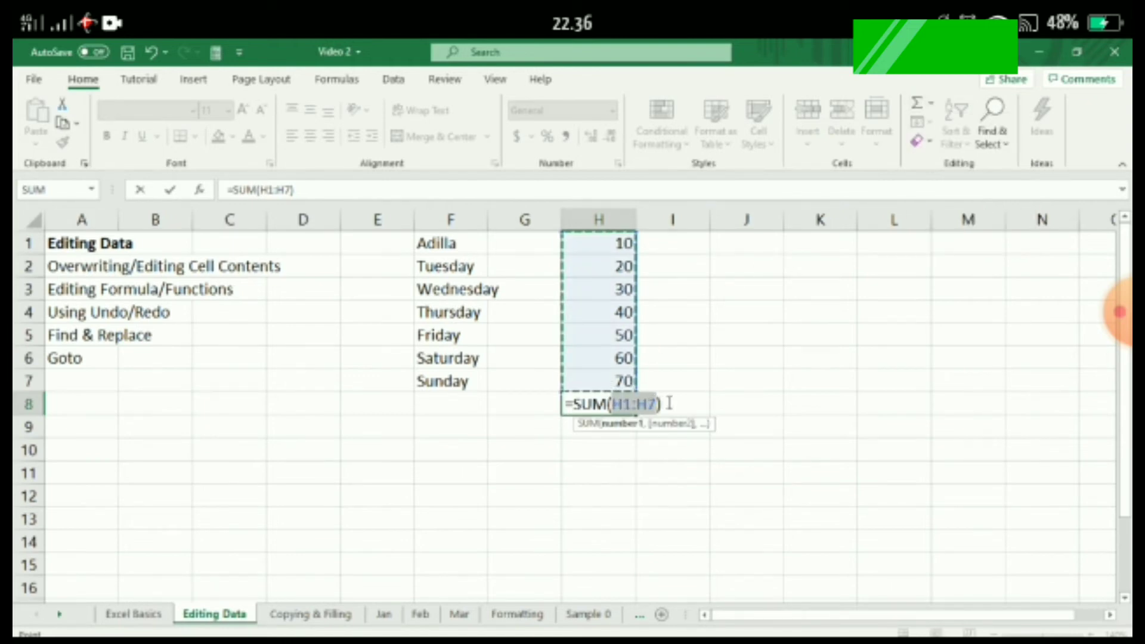
- Complete the SUM formula for H1:H7 in cell H8
key(Return)
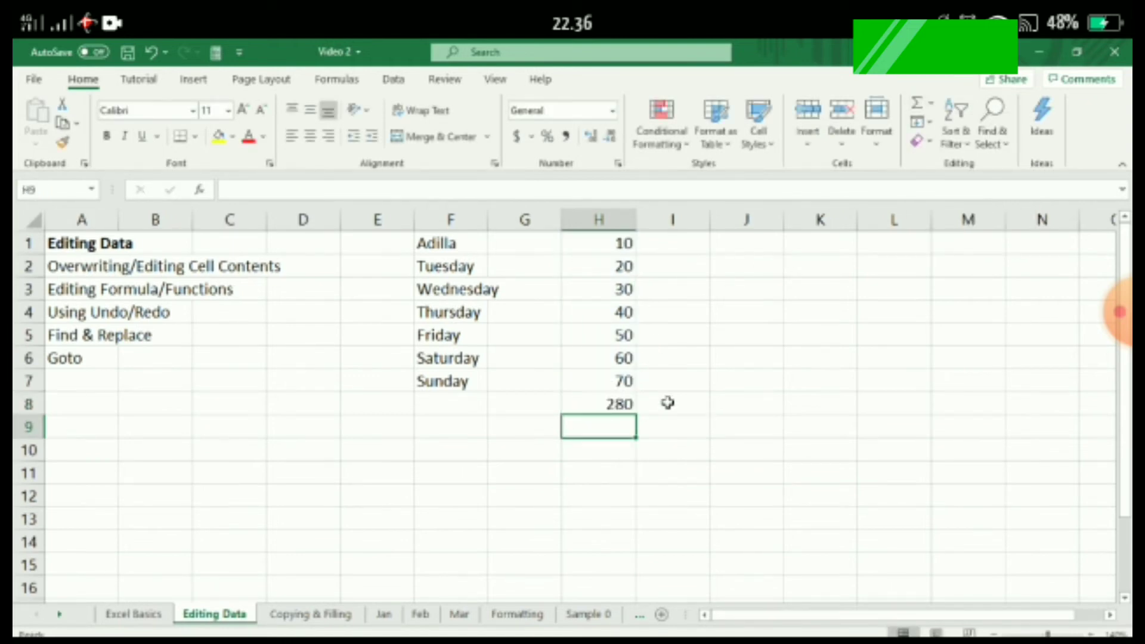
click(620, 406)
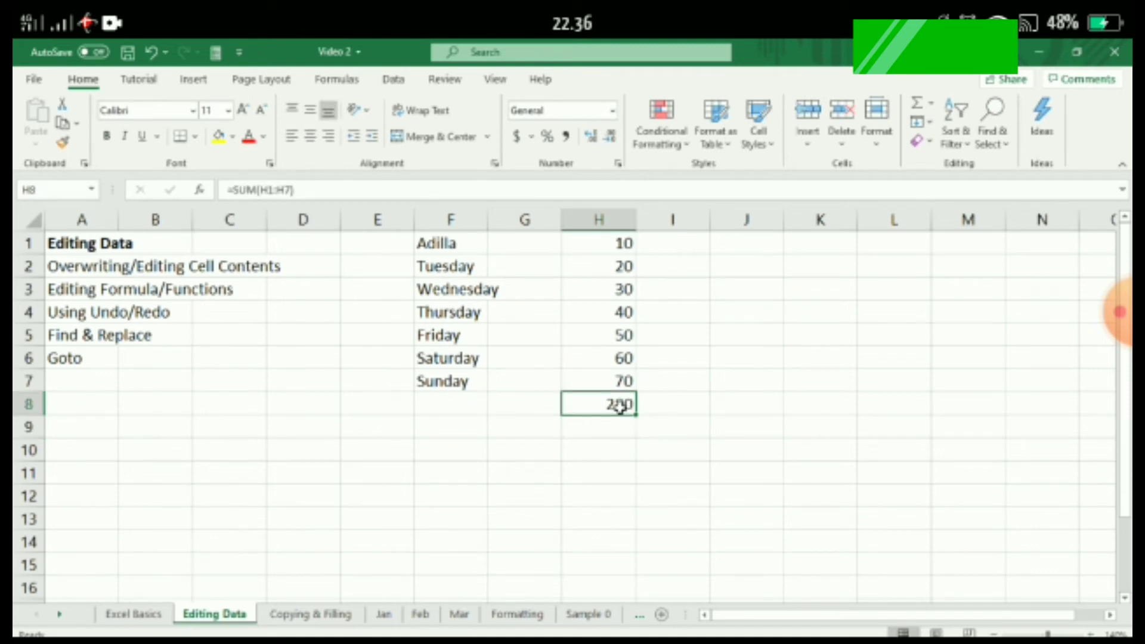
- Start a formula in cell J2 that adds cells H1 and H2
key(Up)
key(Up)
key(Up)
key(Up)
key(Up)
key(Up)
key(Right)
key(Right)
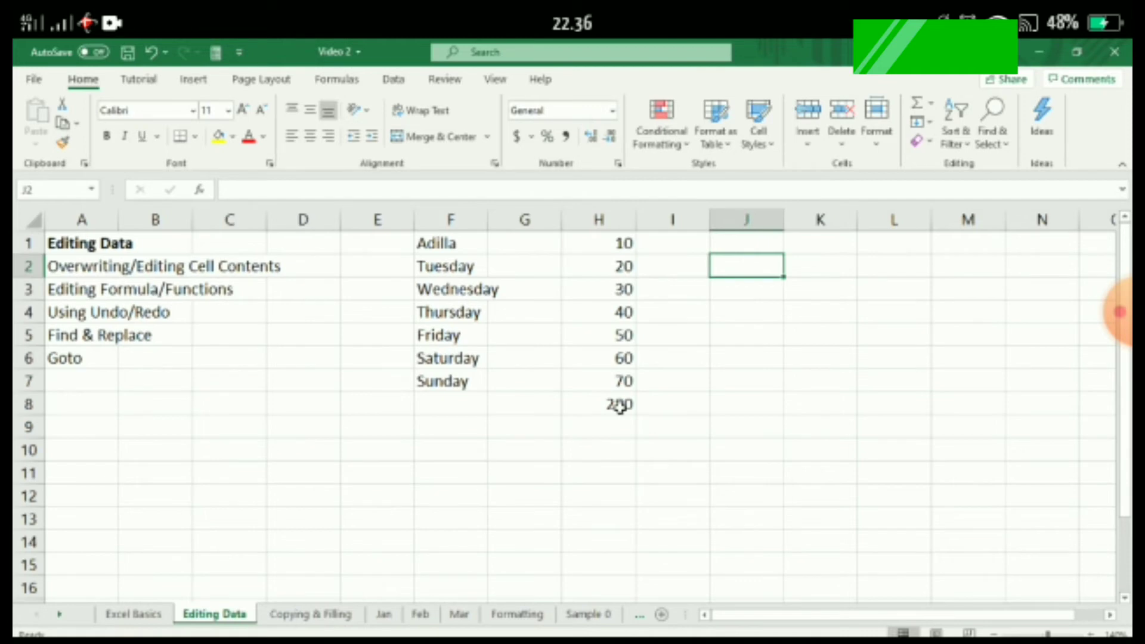
text(=)
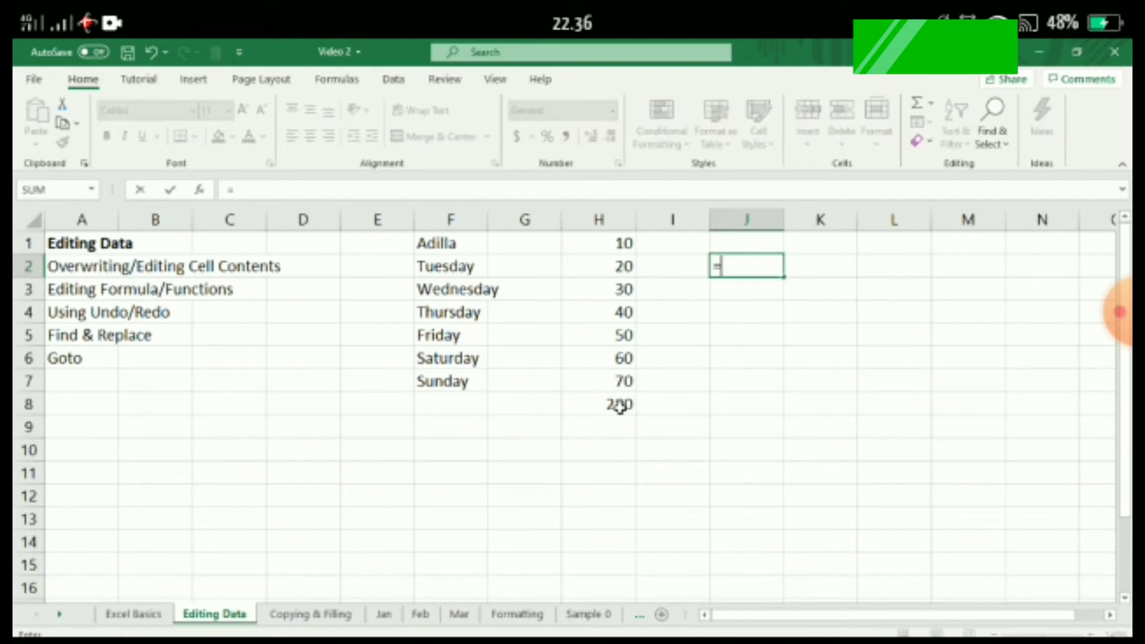
key(Left)
key(Left)
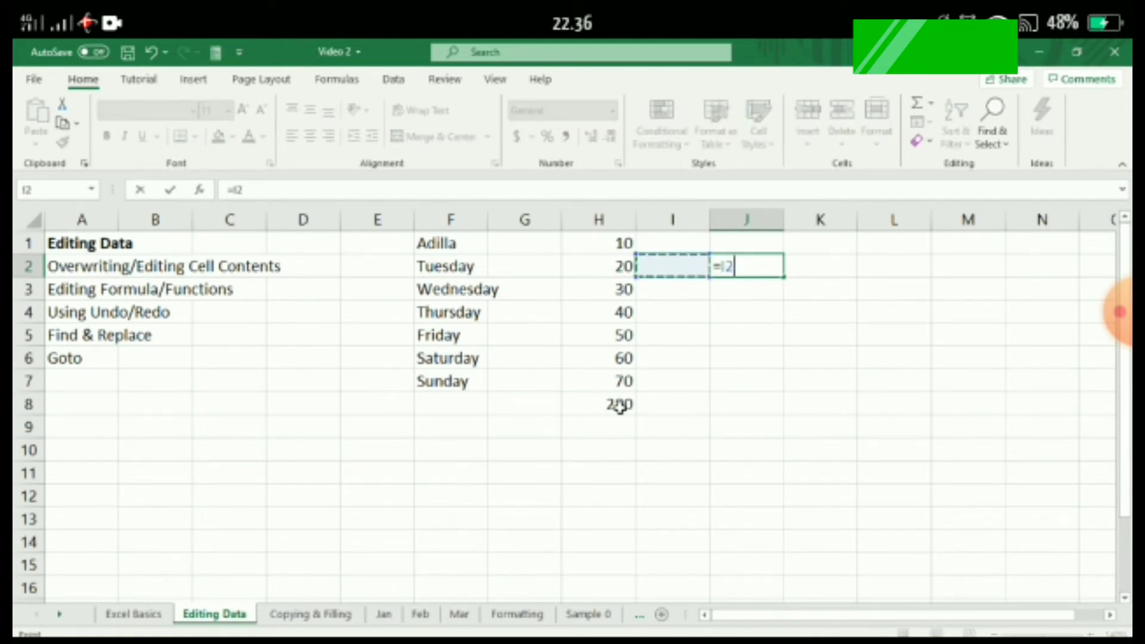
key(Up)
text(+)
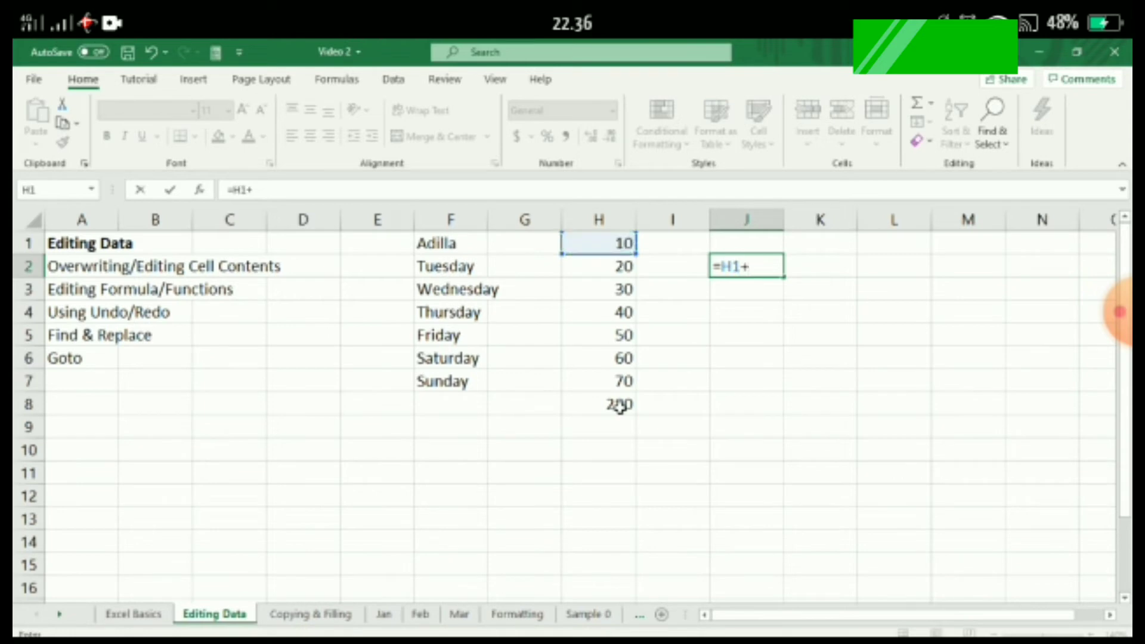
key(Down)
key(Left)
key(Left)
key(Up)
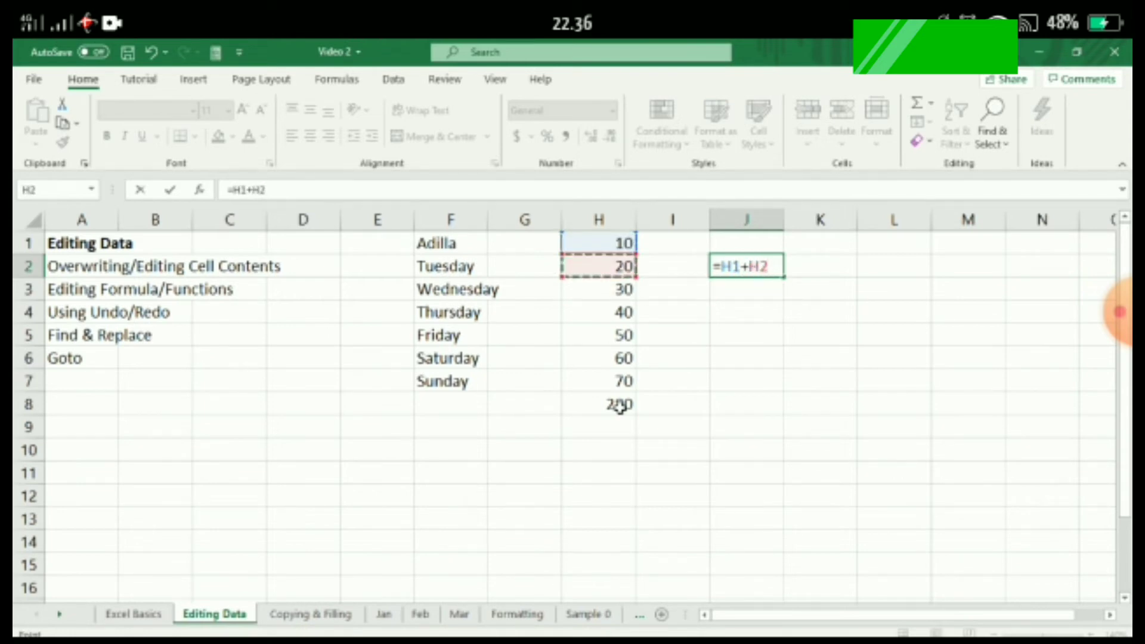
- Extend the addition formula in J2 with cells H3 and H4
text(+)
key(Left)
key(Left)
key(Up)
key(Down)
key(Down)
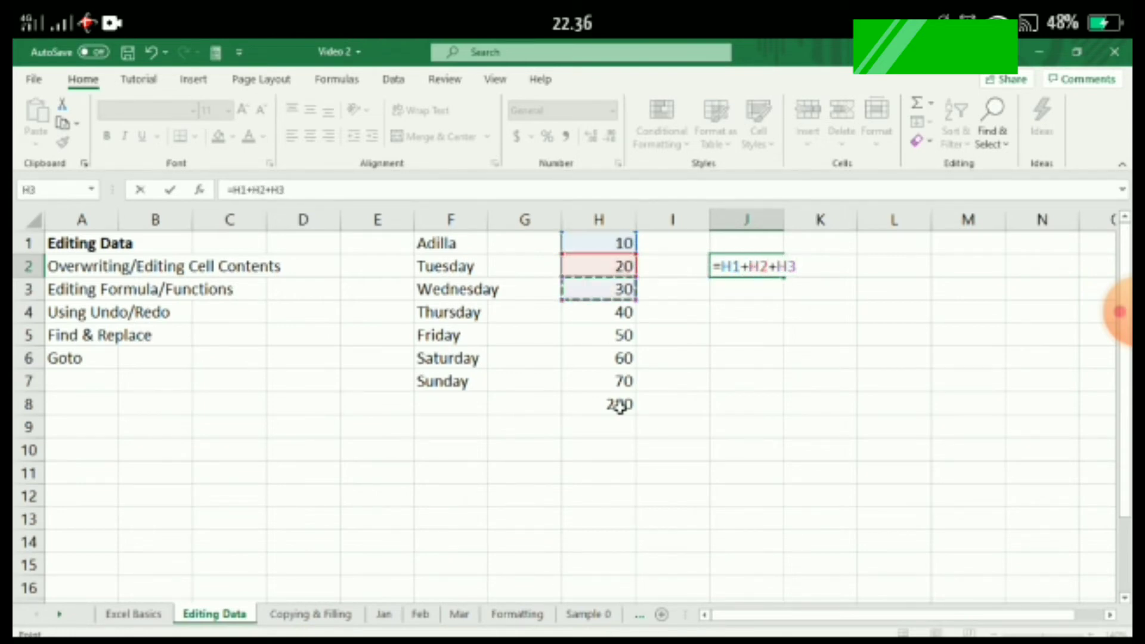
text(+)
key(Down)
key(Down)
key(Left)
key(Left)
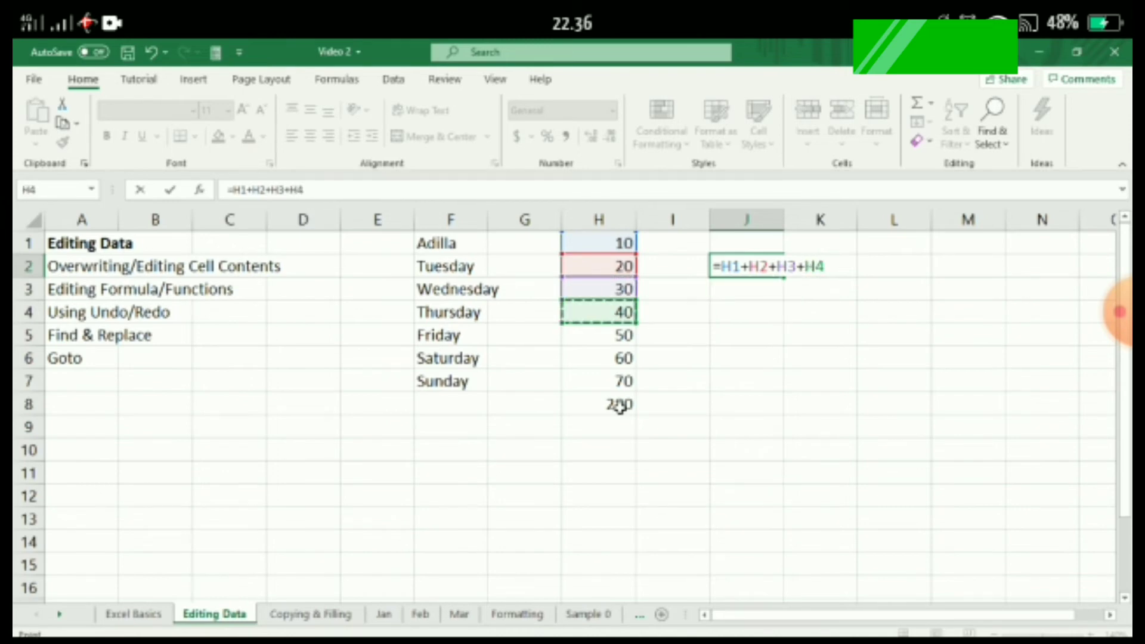
- Add cells H5 and H6 to the addition formula in J2
text(+)
key(Down)
key(Down)
key(Down)
key(Left)
key(Left)
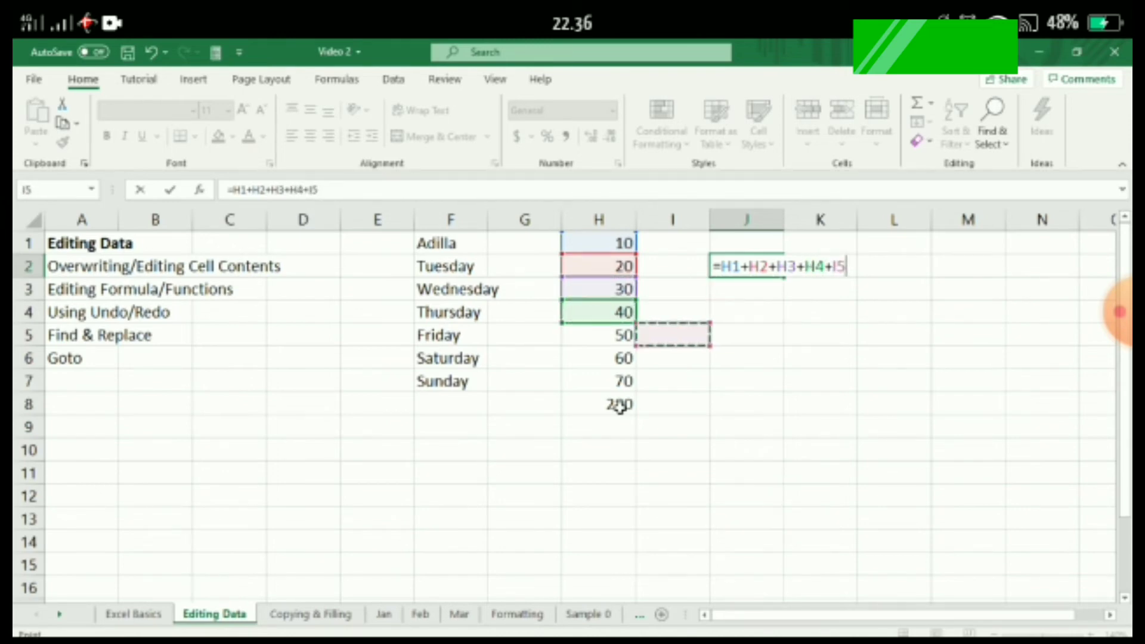
text(+)
key(Down)
key(Down)
key(Down)
key(Down)
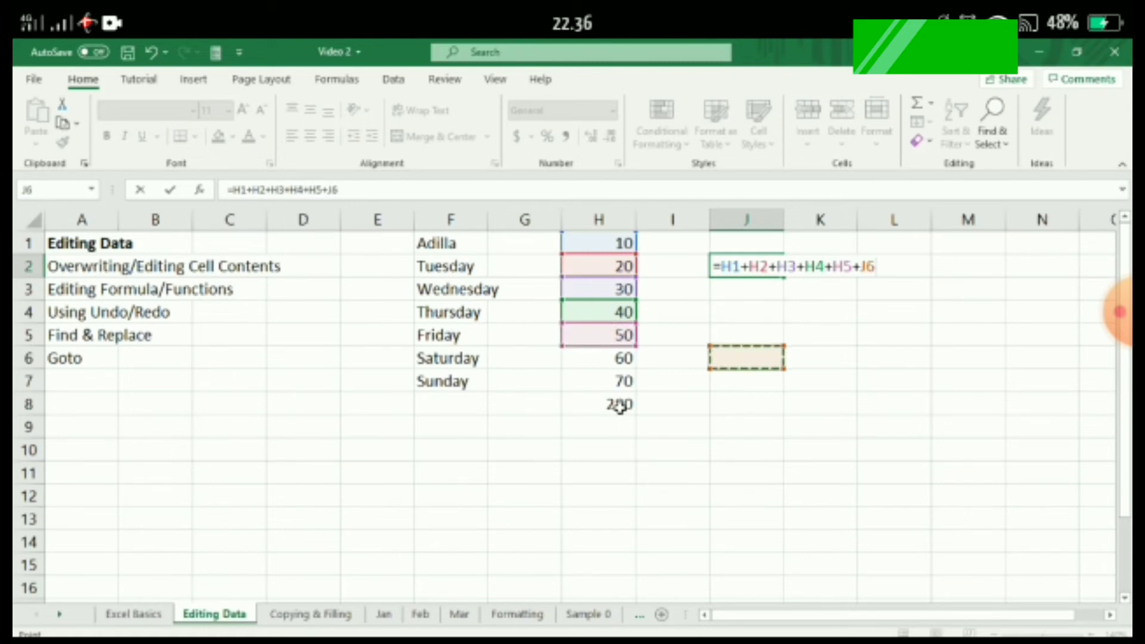
key(Left)
key(Left)
- Add cell H7 as the last term of the J2 formula and enter it as =H1+H2+H3+H4+H5+H6+H7
text(+)
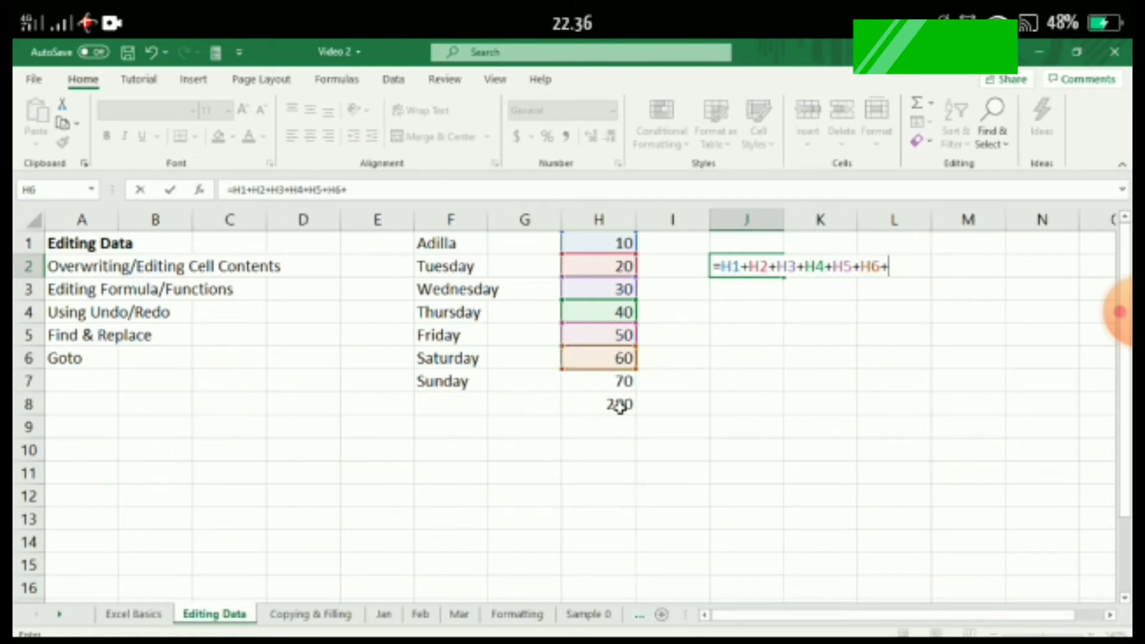
key(Down)
key(Down)
key(Down)
key(Down)
key(Left)
key(Left)
key(Down)
key(Return)
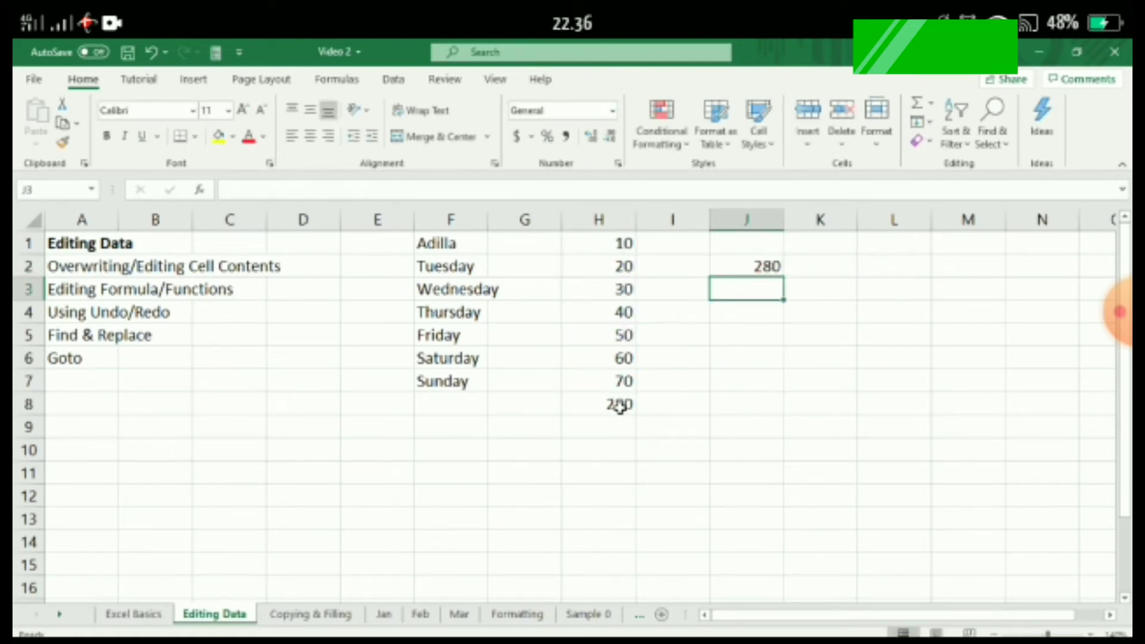
- Compare the SUM formula in H8 with the addition formula in J2, and review the numbers in column H
click(714, 404)
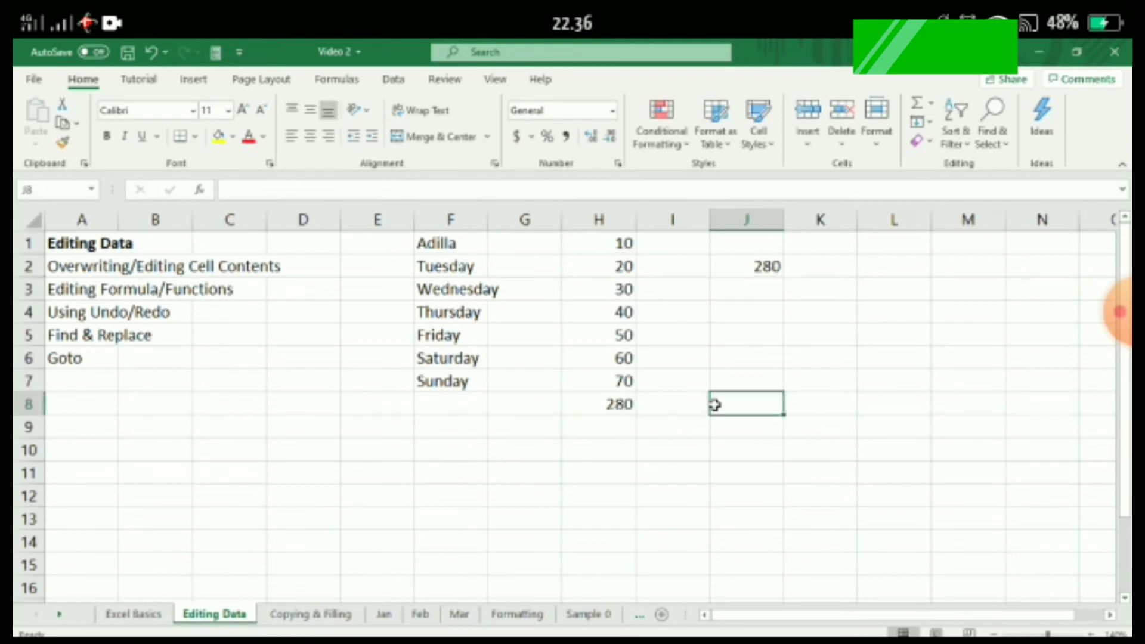
click(625, 404)
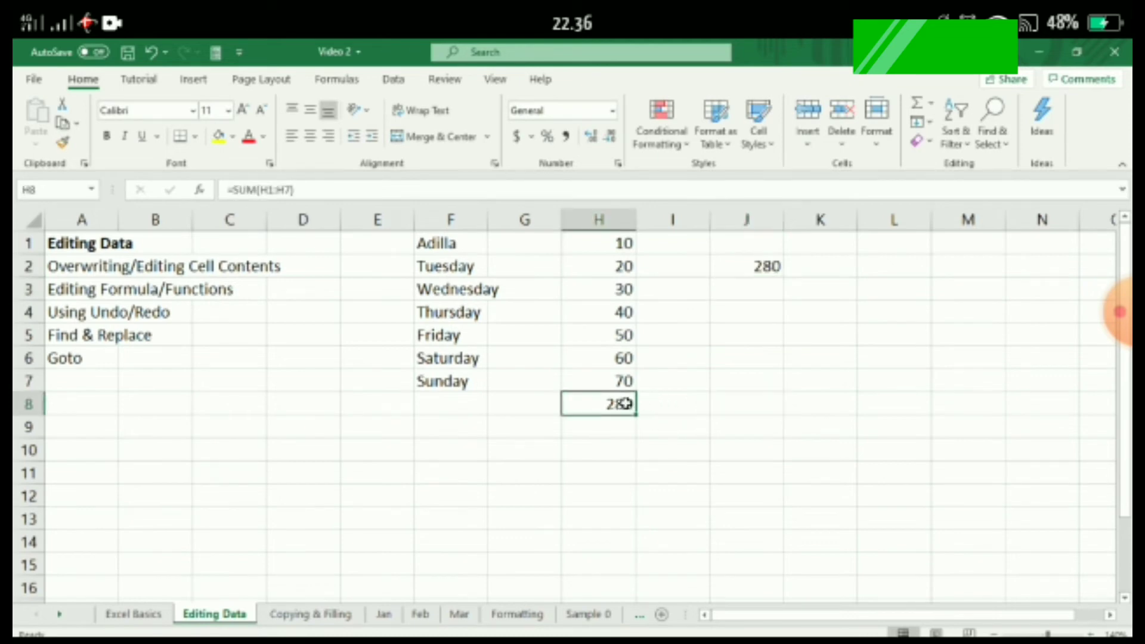
click(741, 266)
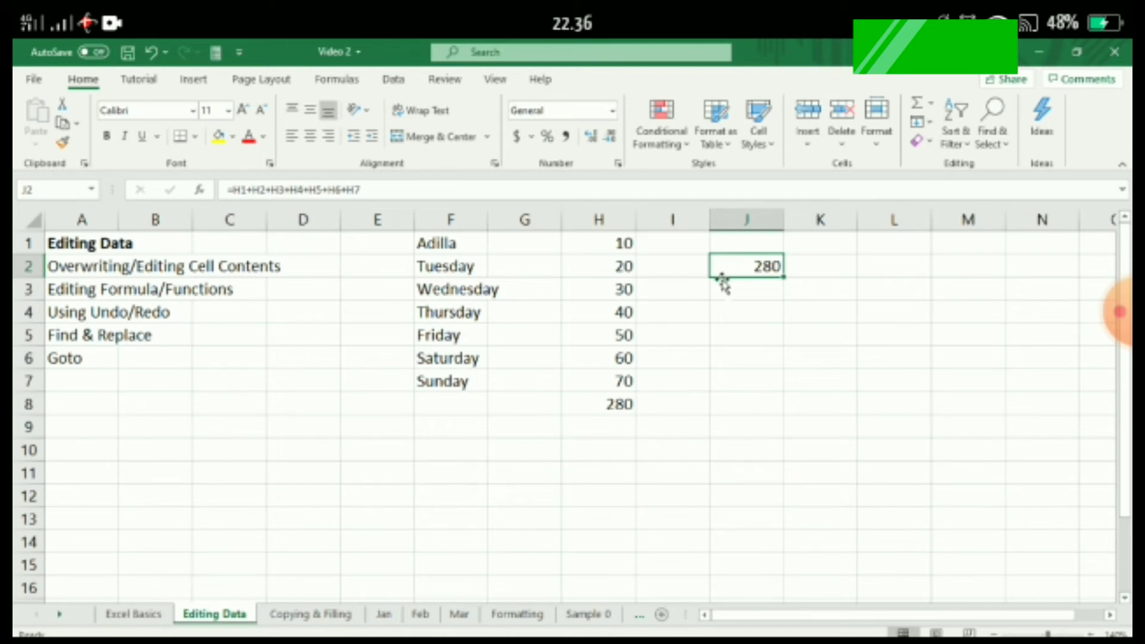
click(603, 405)
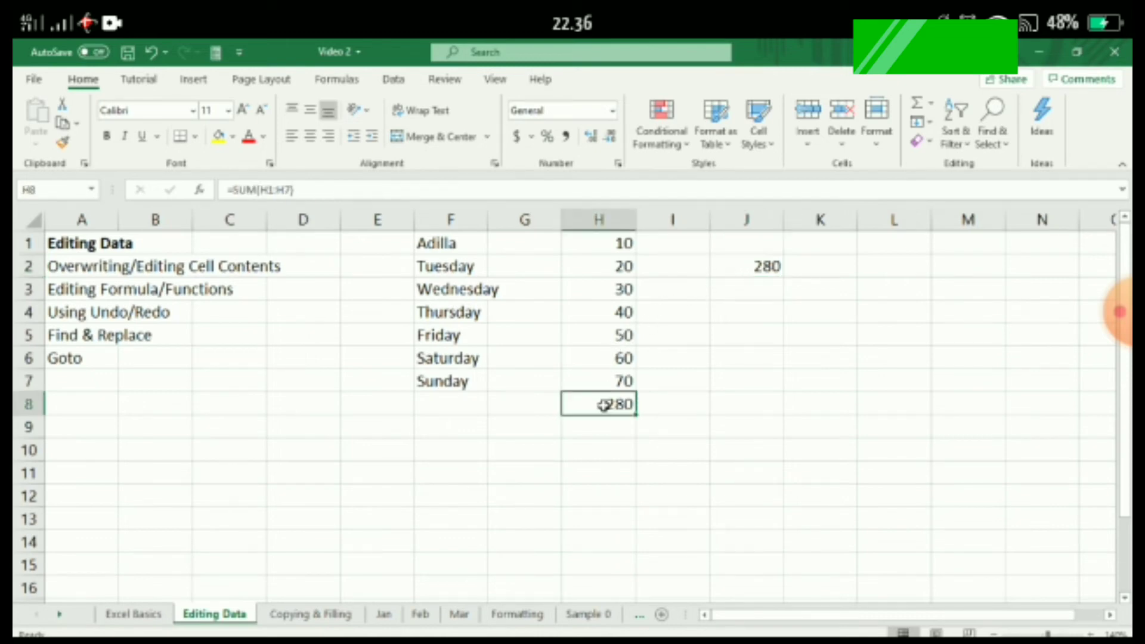
click(607, 381)
click(607, 340)
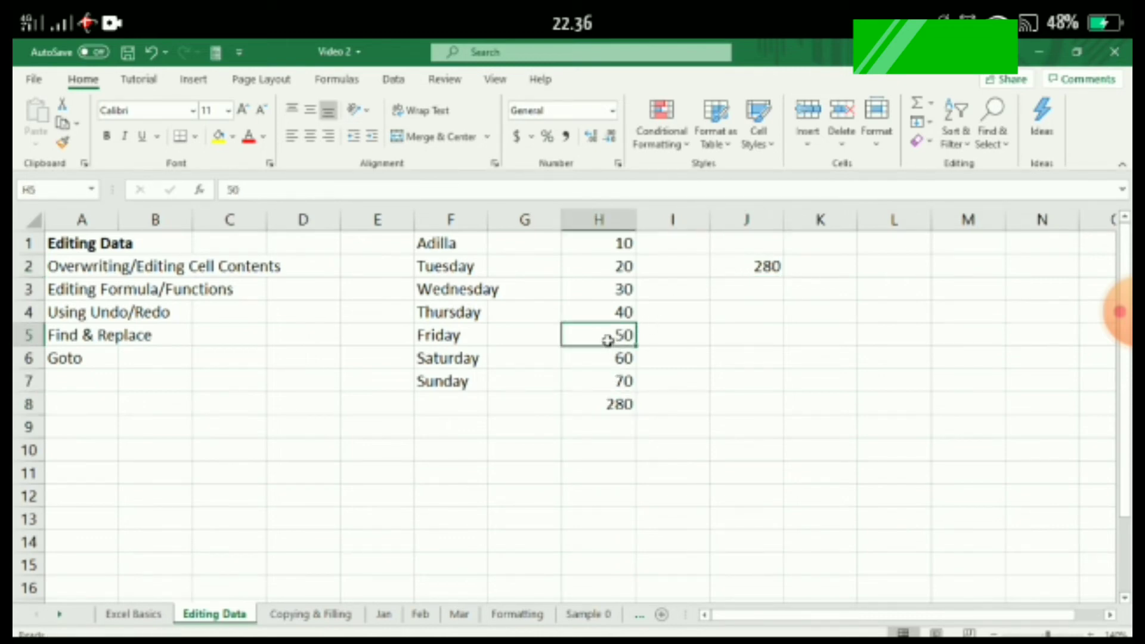
click(608, 287)
click(608, 244)
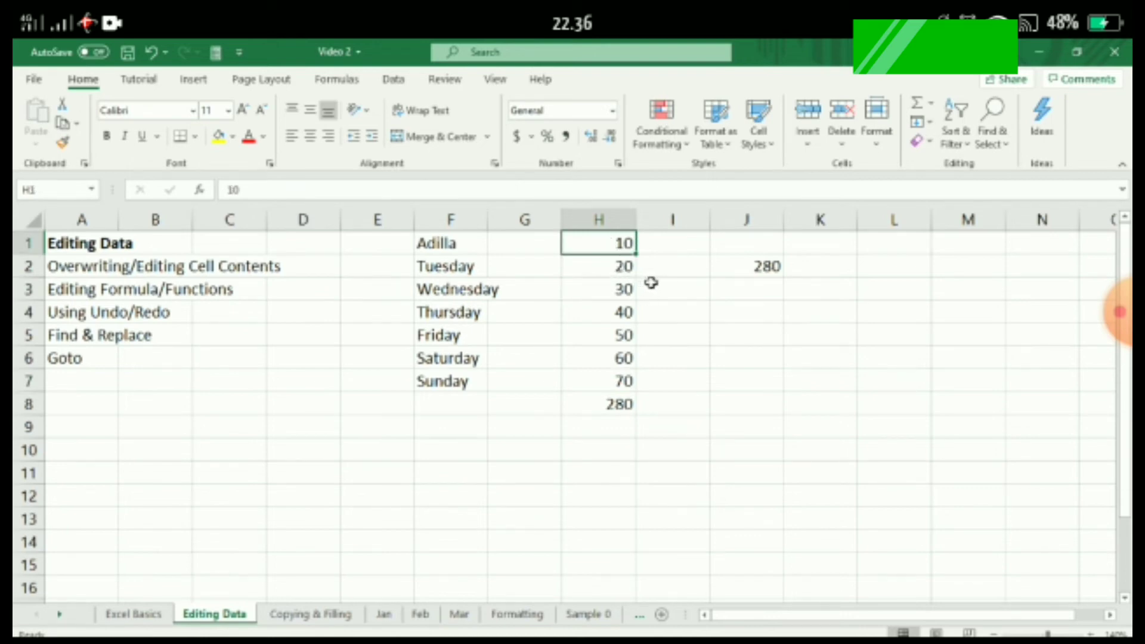
- Append +20+20 to the SUM formula in cell H8
click(618, 405)
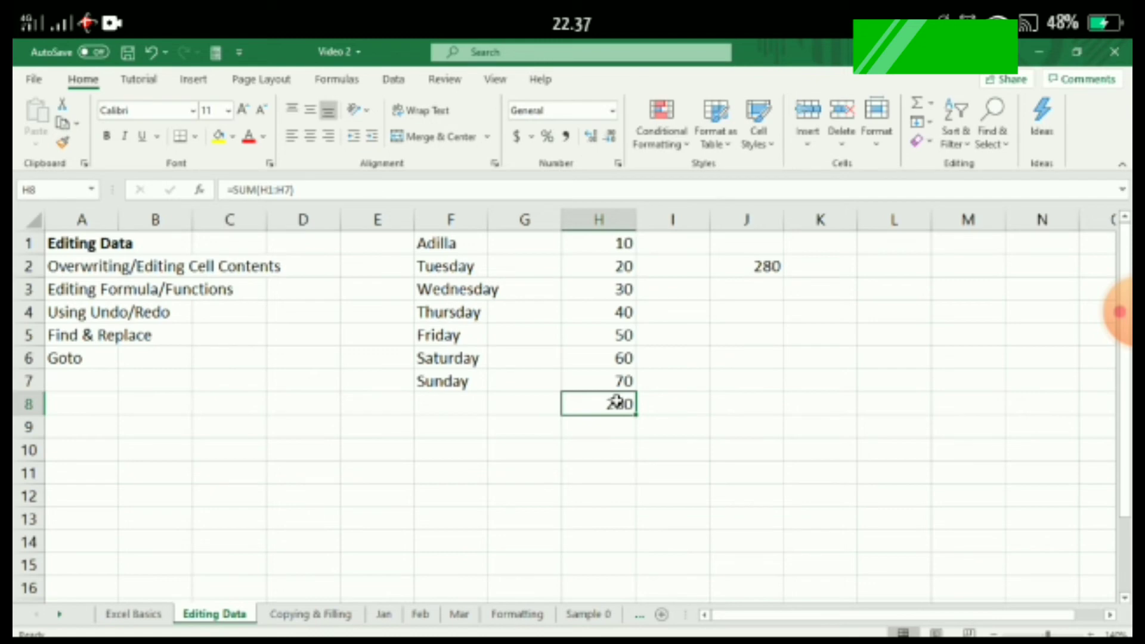
double_click(617, 401)
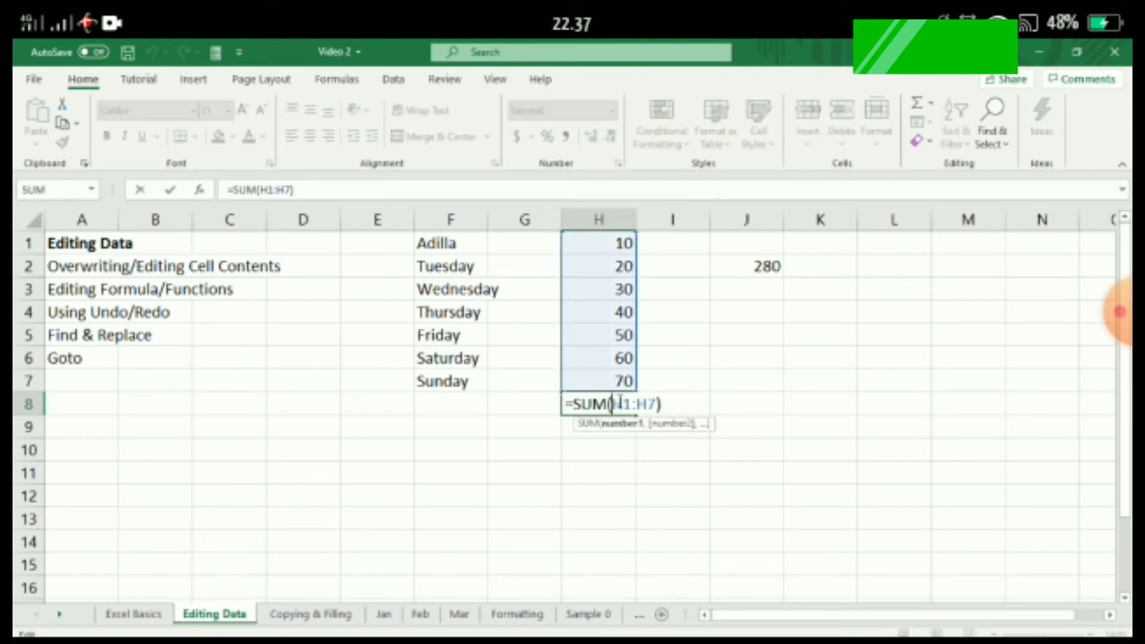
click(666, 403)
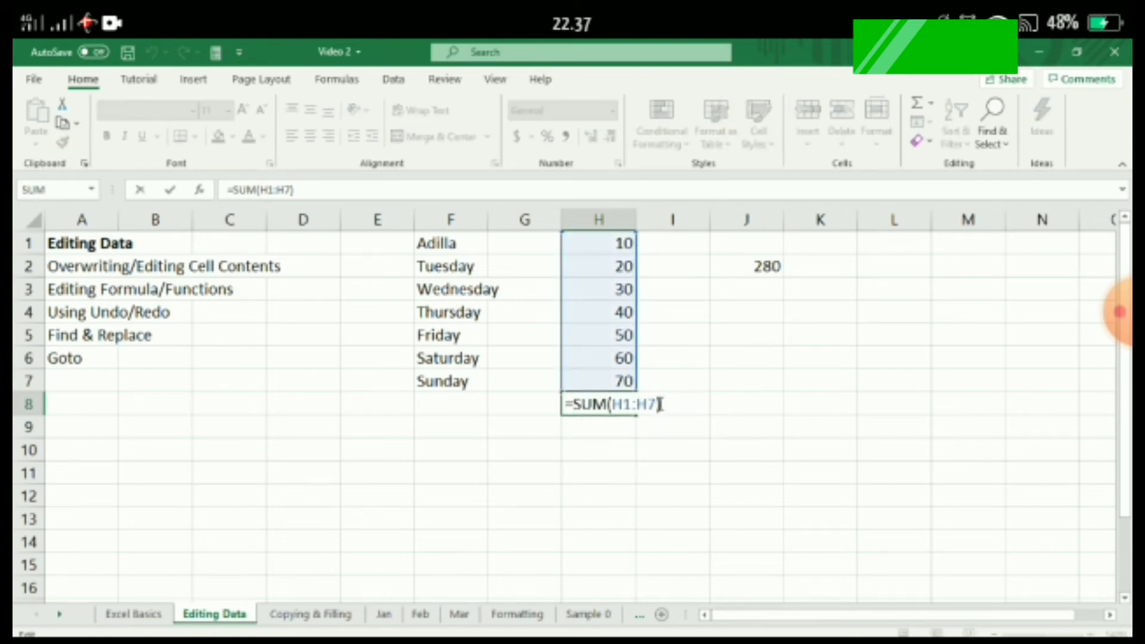
key(Return)
click(619, 402)
click(409, 190)
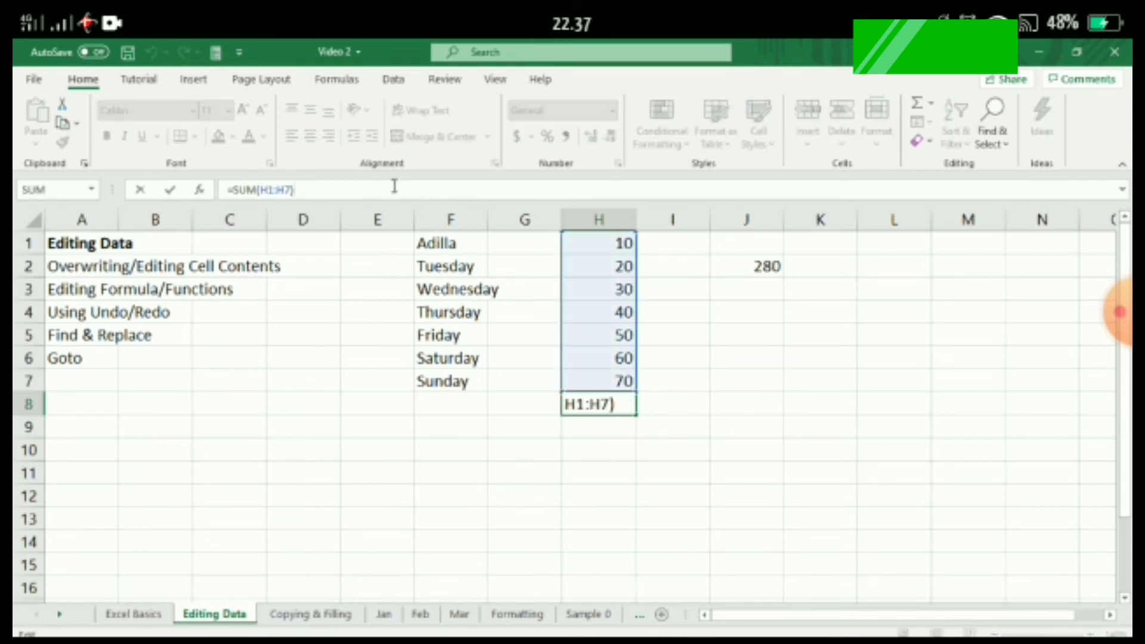
text(+20+20)
key(Return)
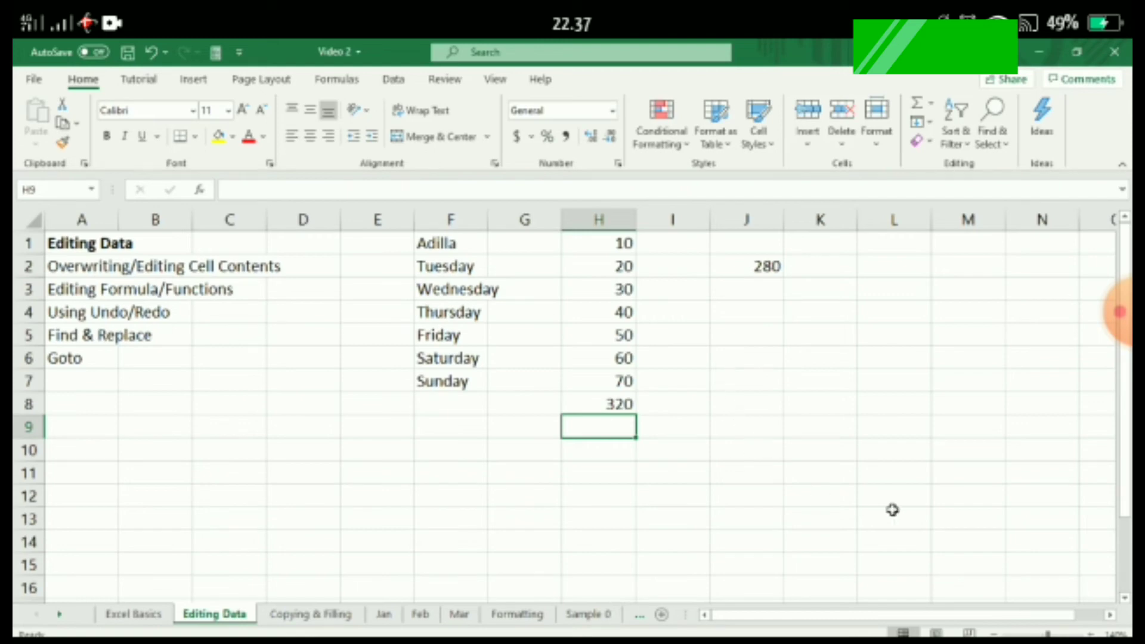
- Use Go To to jump to cell H53
click(92, 360)
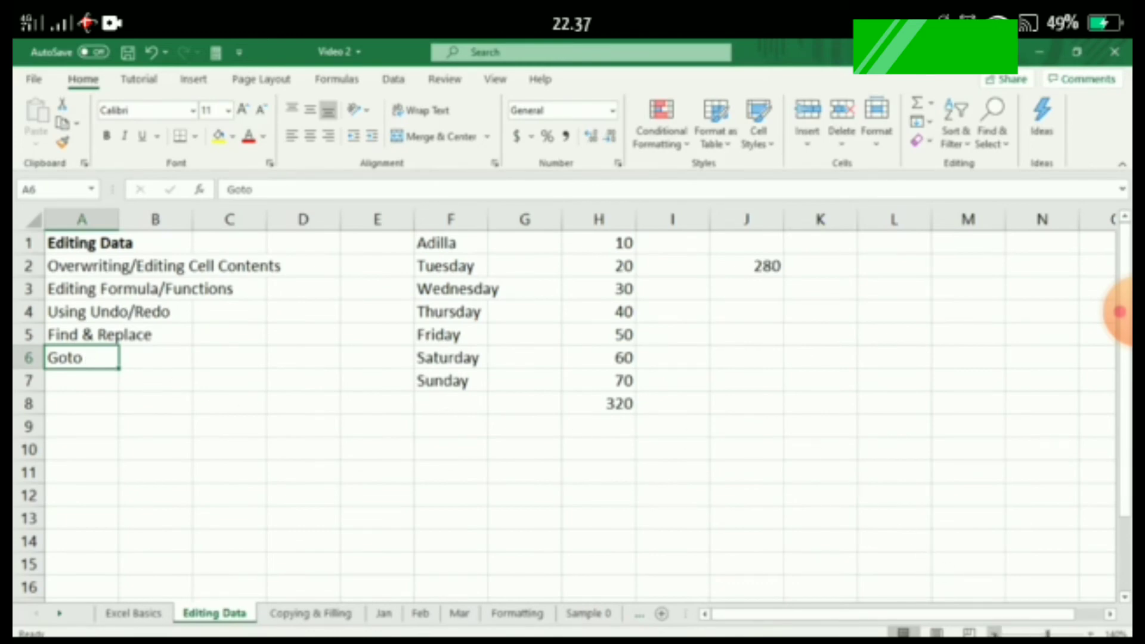
click(994, 632)
click(994, 632)
click(995, 632)
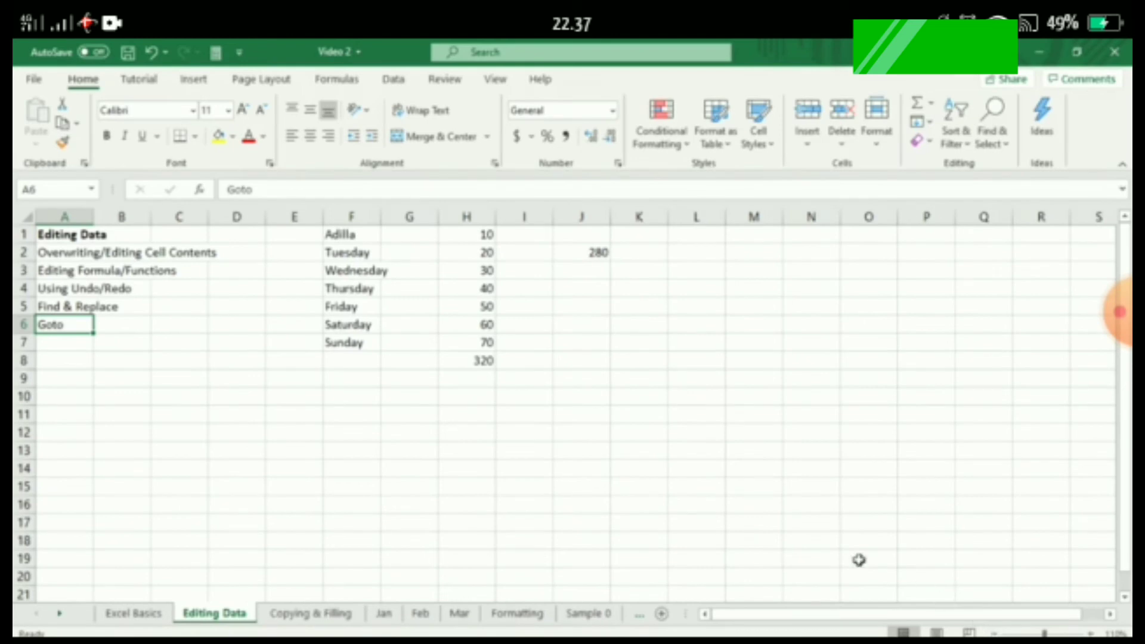
click(1006, 138)
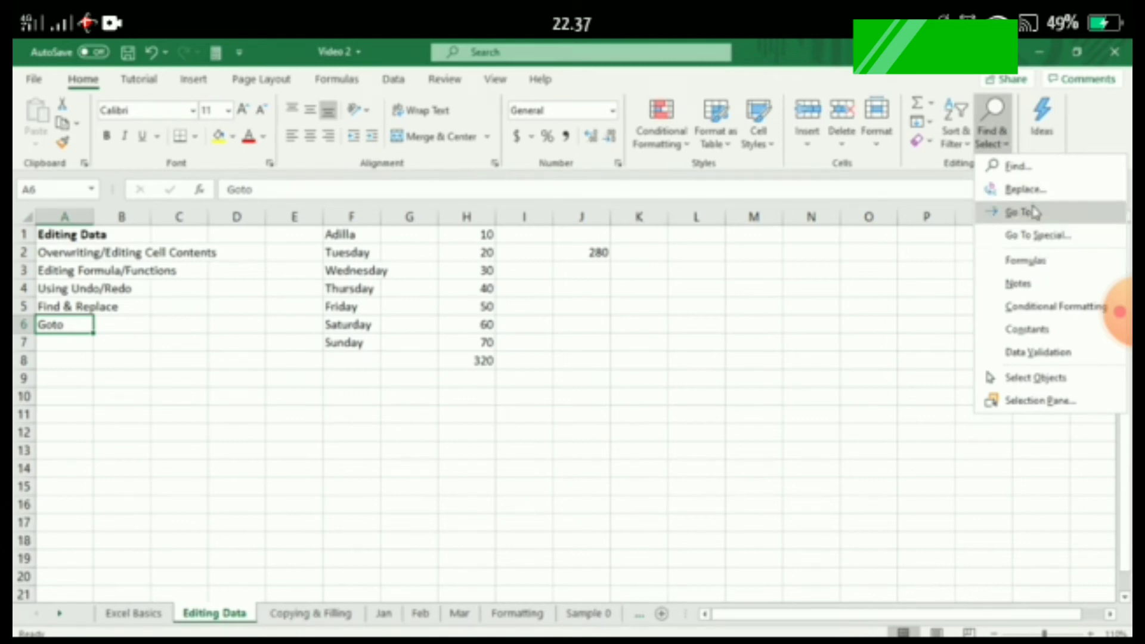
click(1062, 216)
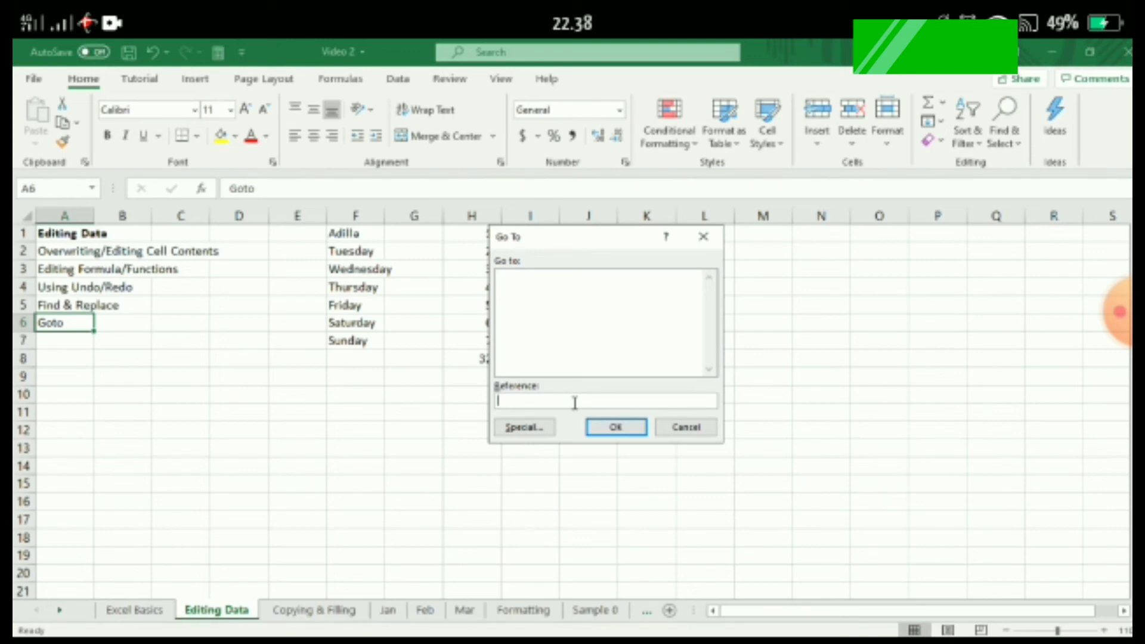
text(H53)
key(Return)
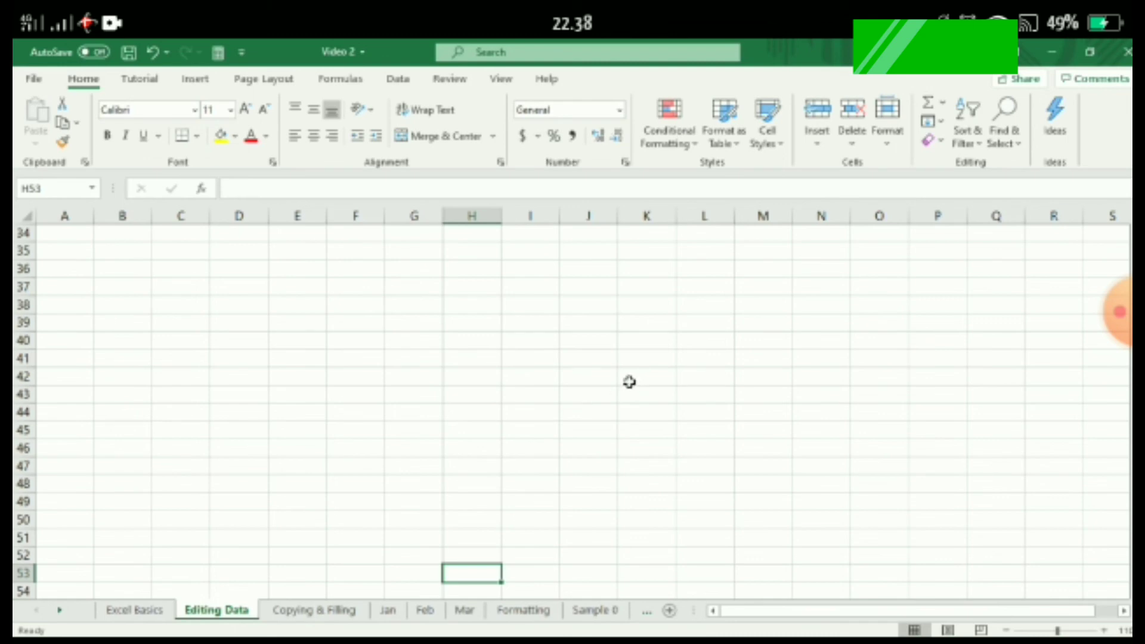
- Select all formula cells in the worksheet using Go To Special with the Formulas option
click(1008, 137)
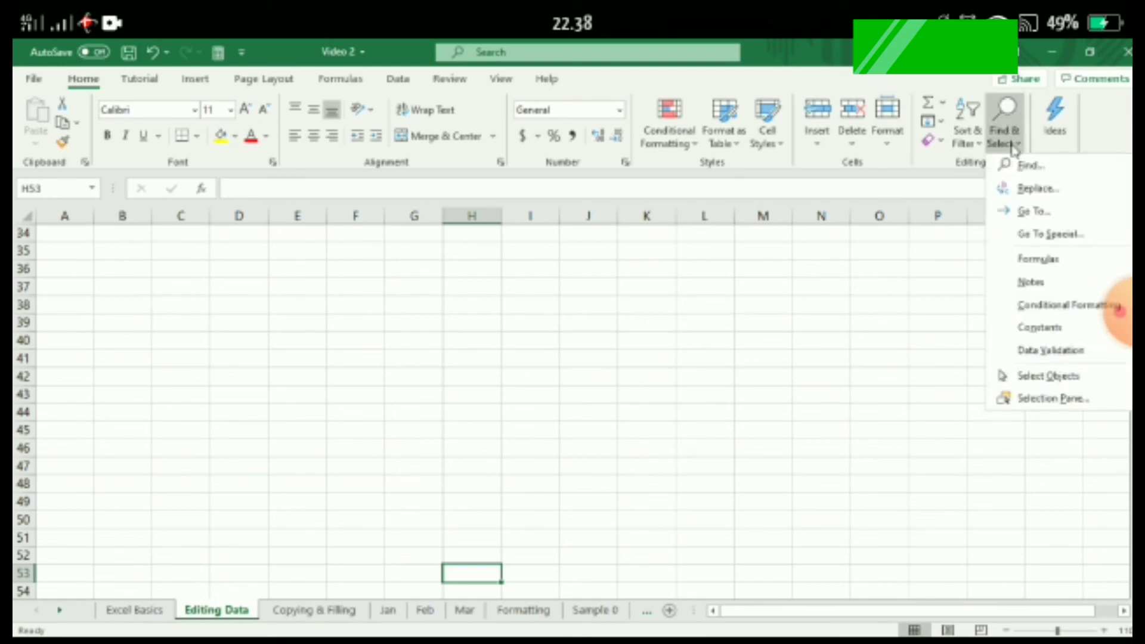
click(1027, 211)
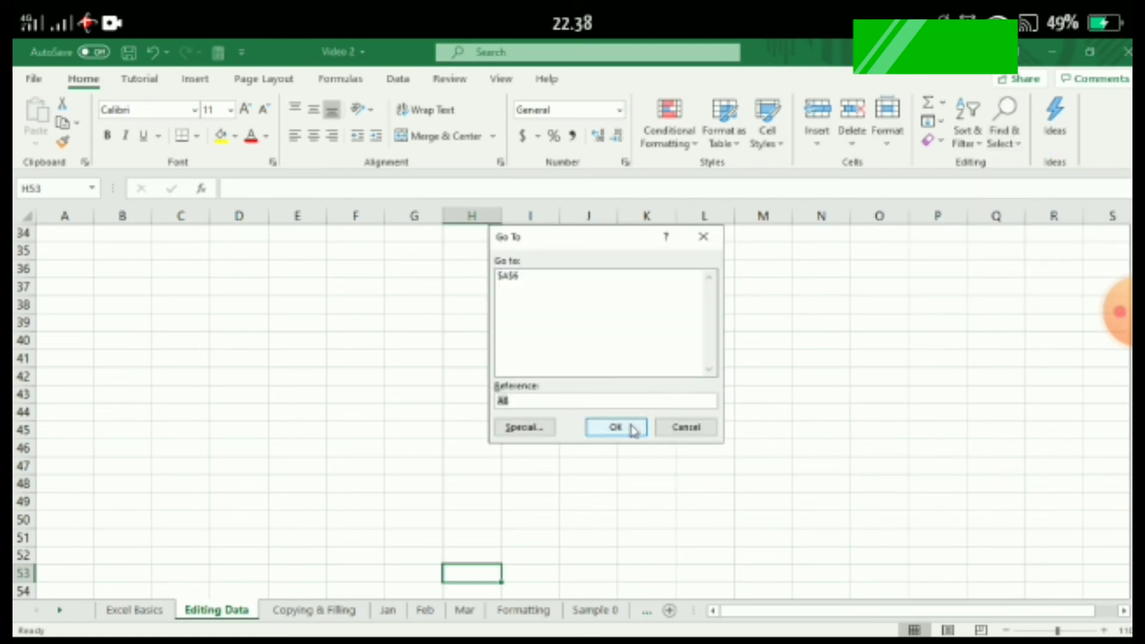
click(543, 429)
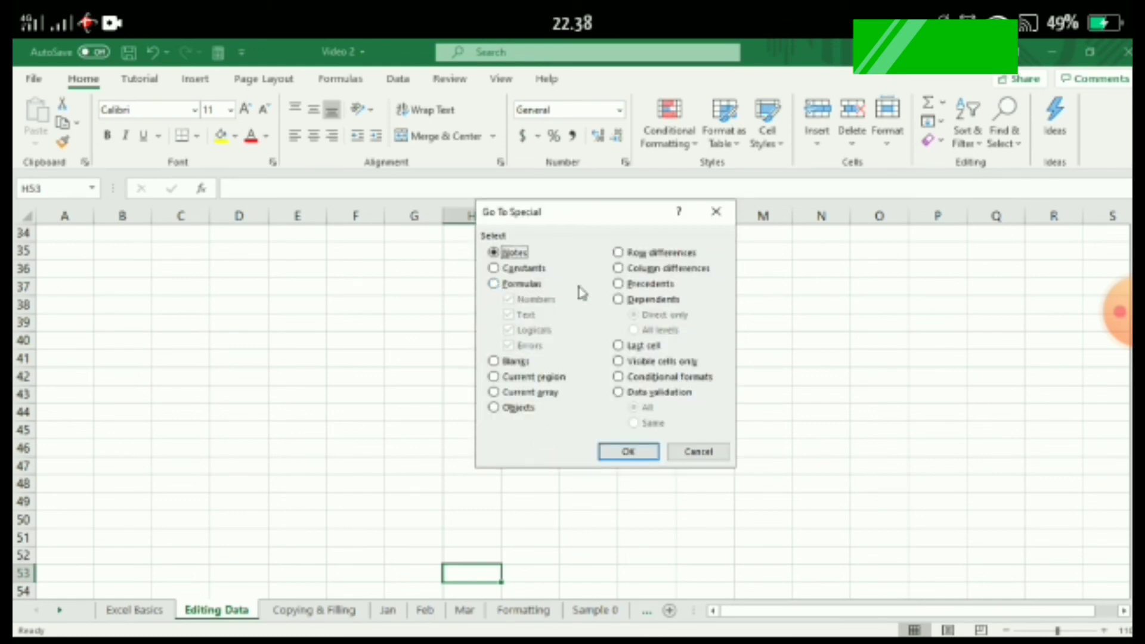
click(517, 285)
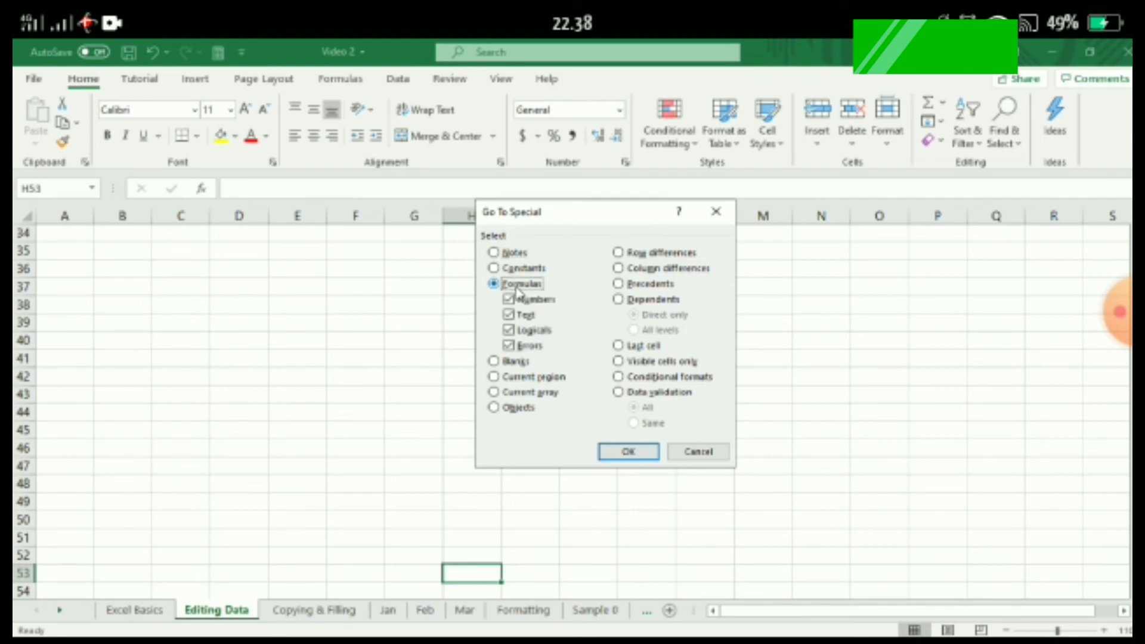
click(627, 451)
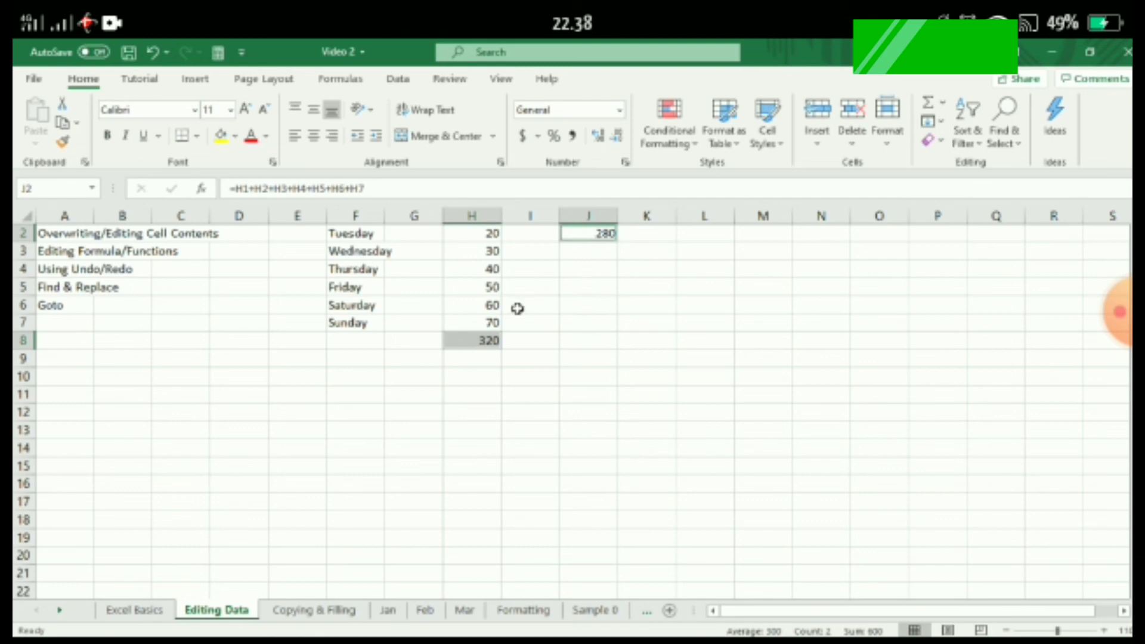
- Examine the formulas in cells H8 and J2 one after the other
click(485, 340)
click(603, 233)
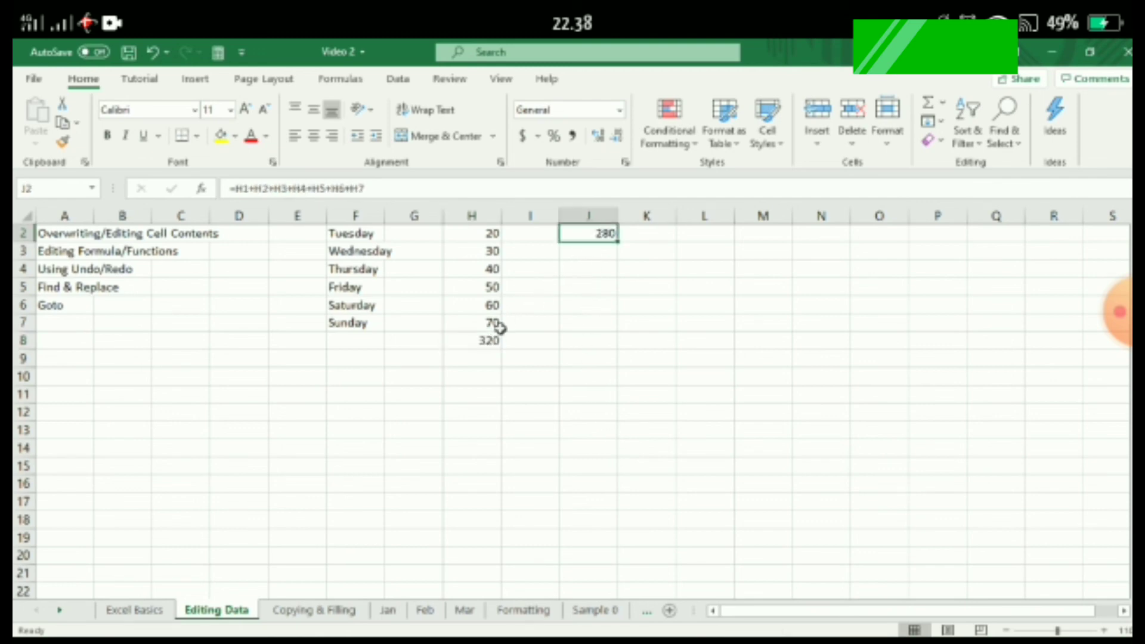
click(486, 341)
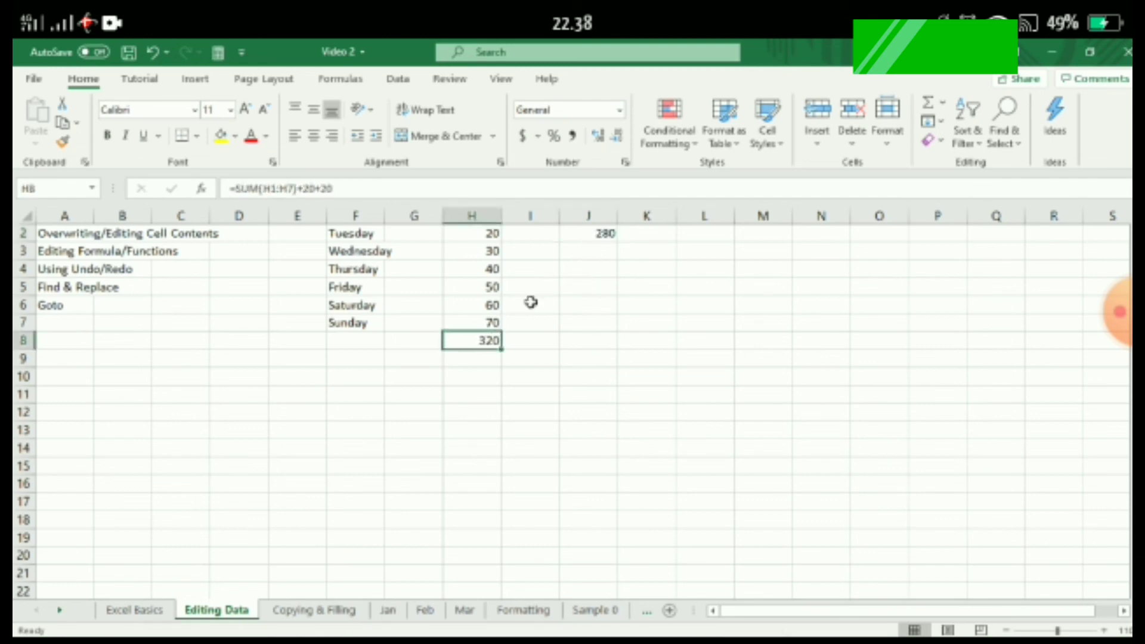
scroll(539, 305, up, 1)
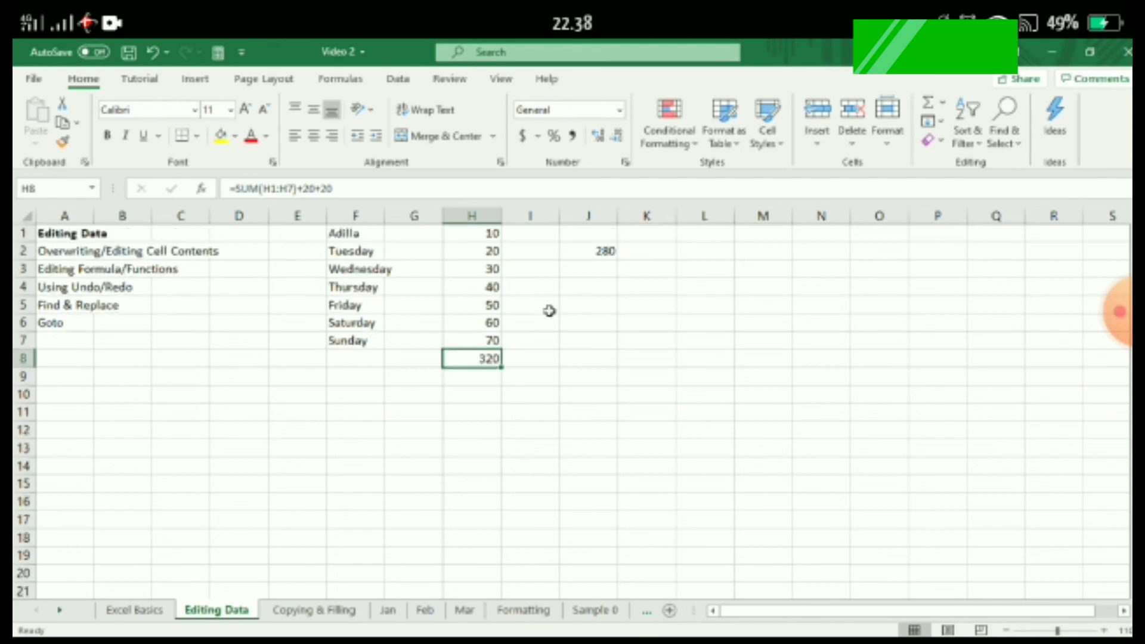
click(604, 253)
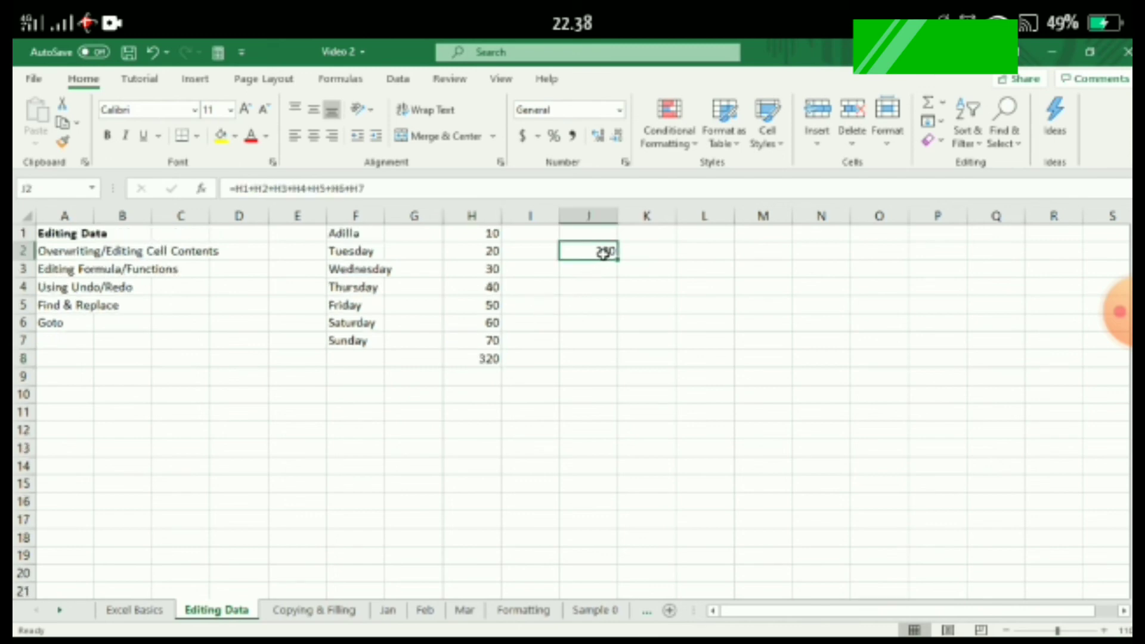
click(482, 362)
- Select every cell containing a formula again through Go To Special, starting from cell H8
key(ctrl+g)
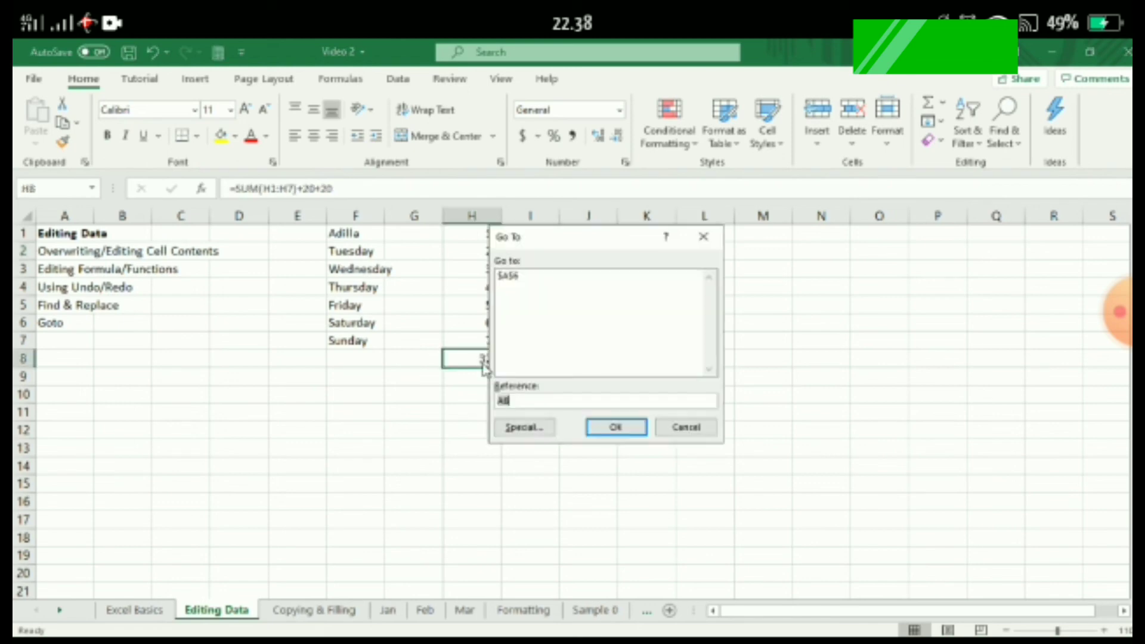
click(532, 427)
click(518, 290)
click(616, 452)
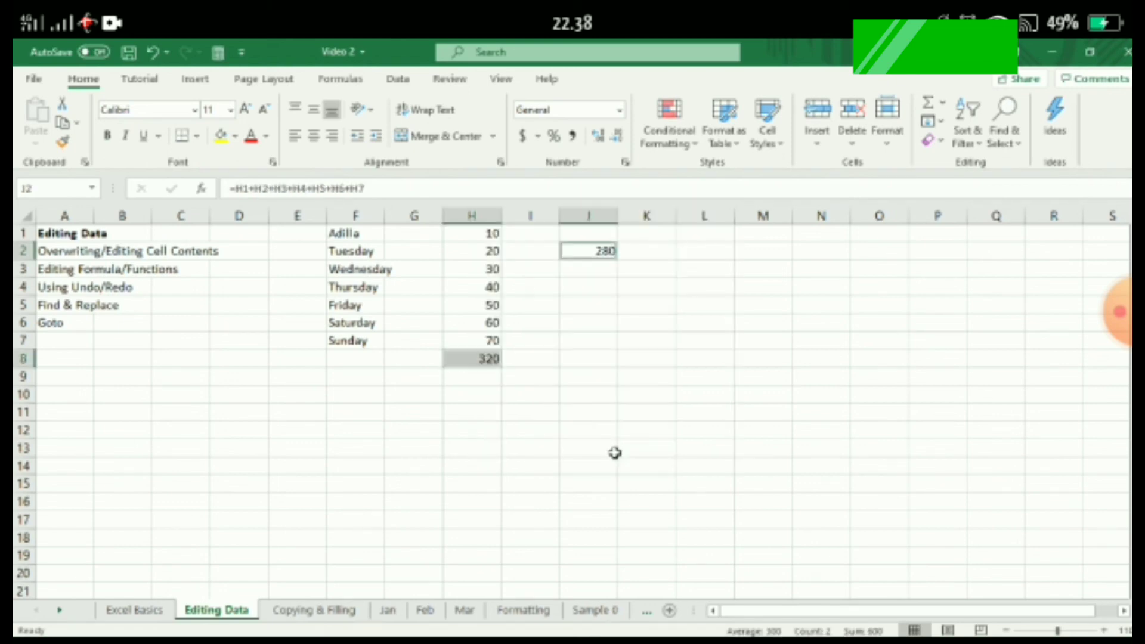